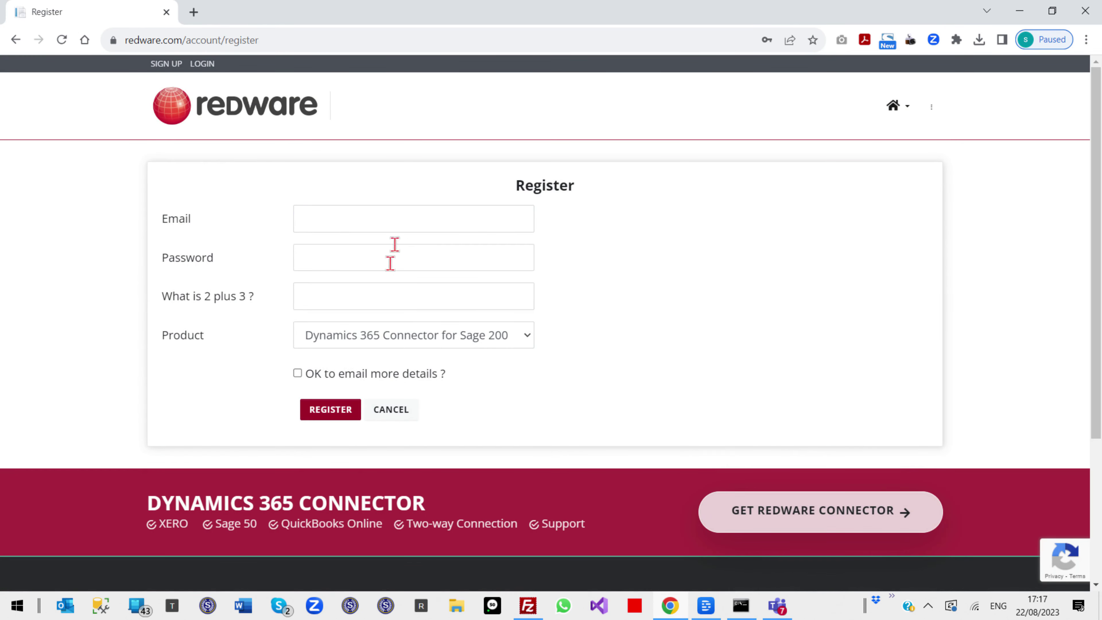
Enter the account password, answer 2+3=5 and choose the Power BI Sage 50 Connector product
text(•)
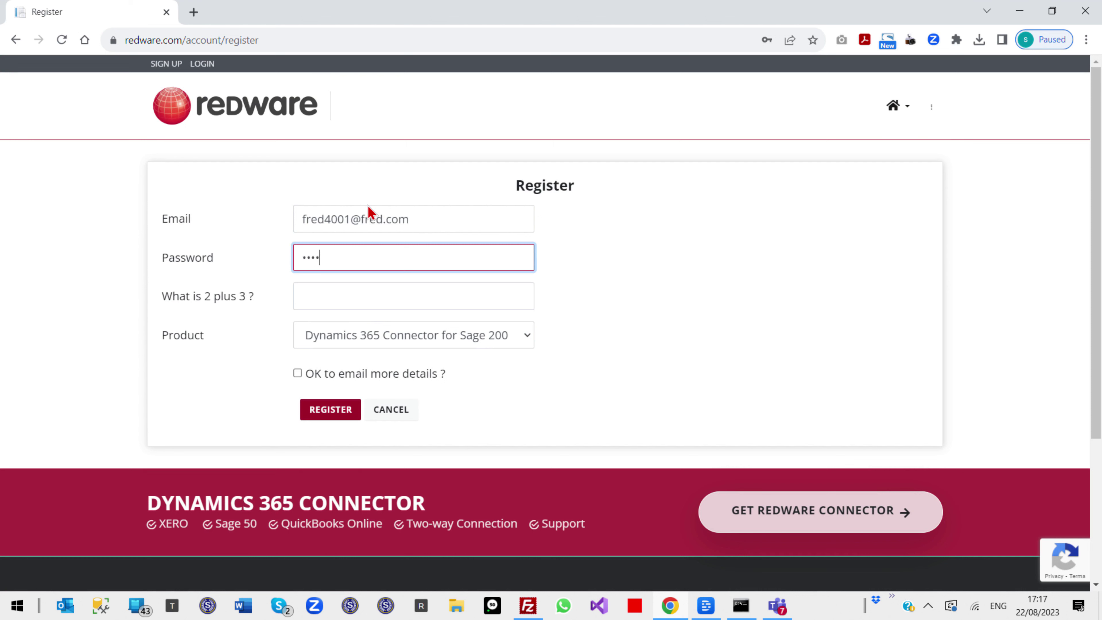
key(Tab)
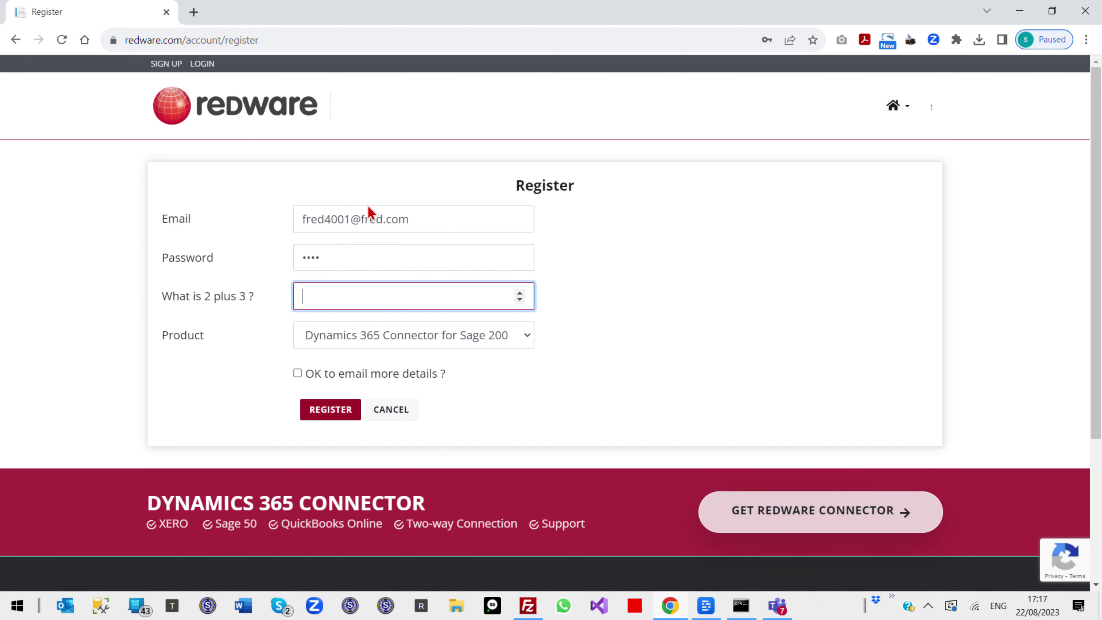
key(Tab)
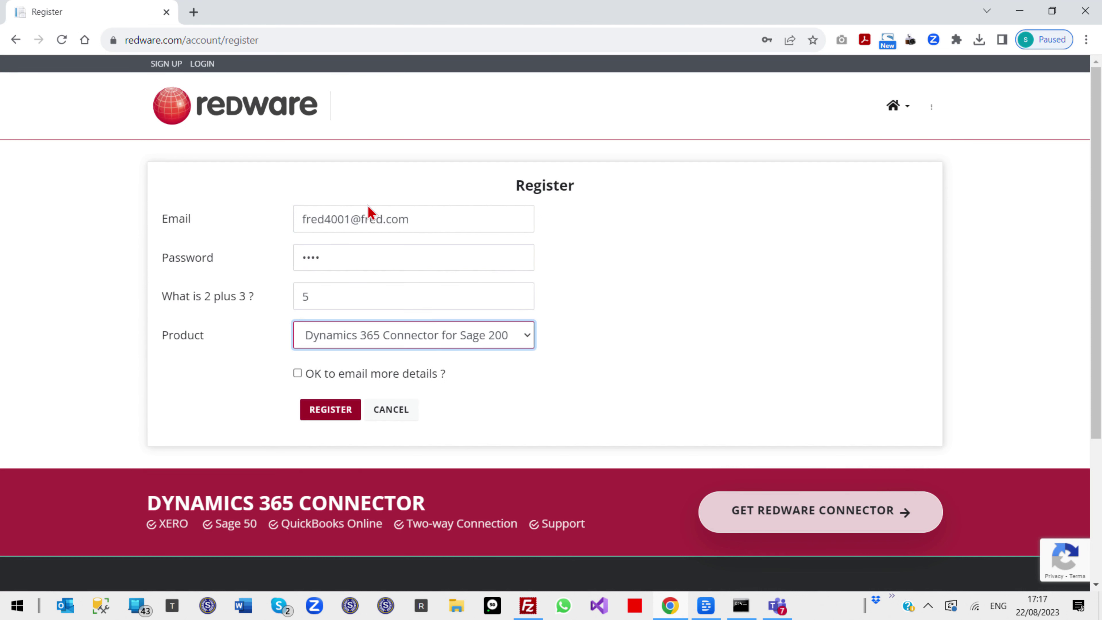
click(438, 339)
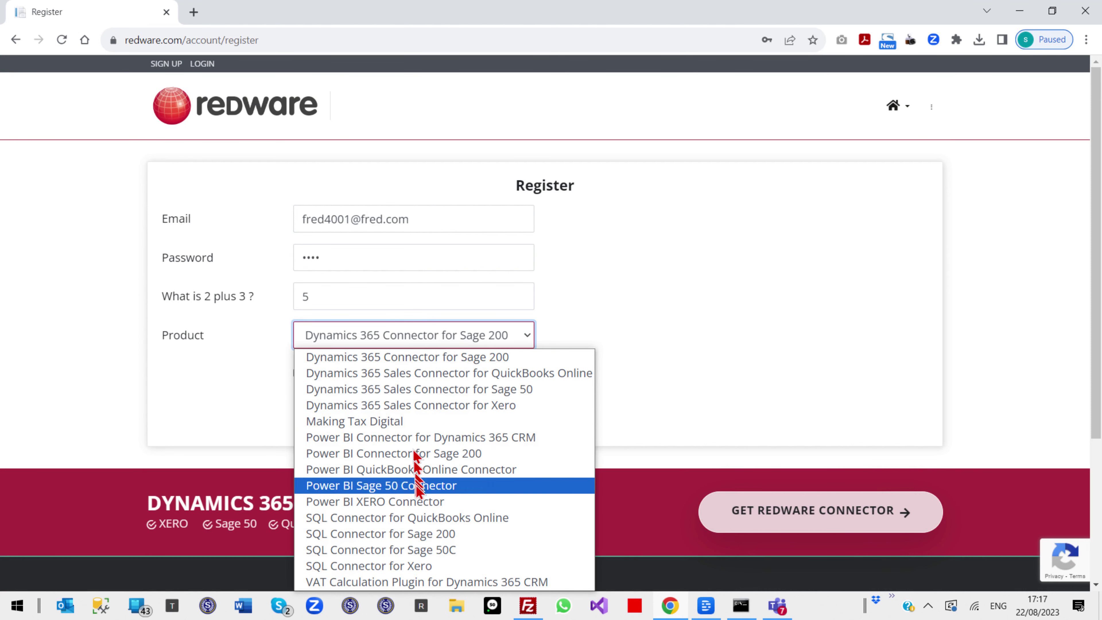
click(434, 487)
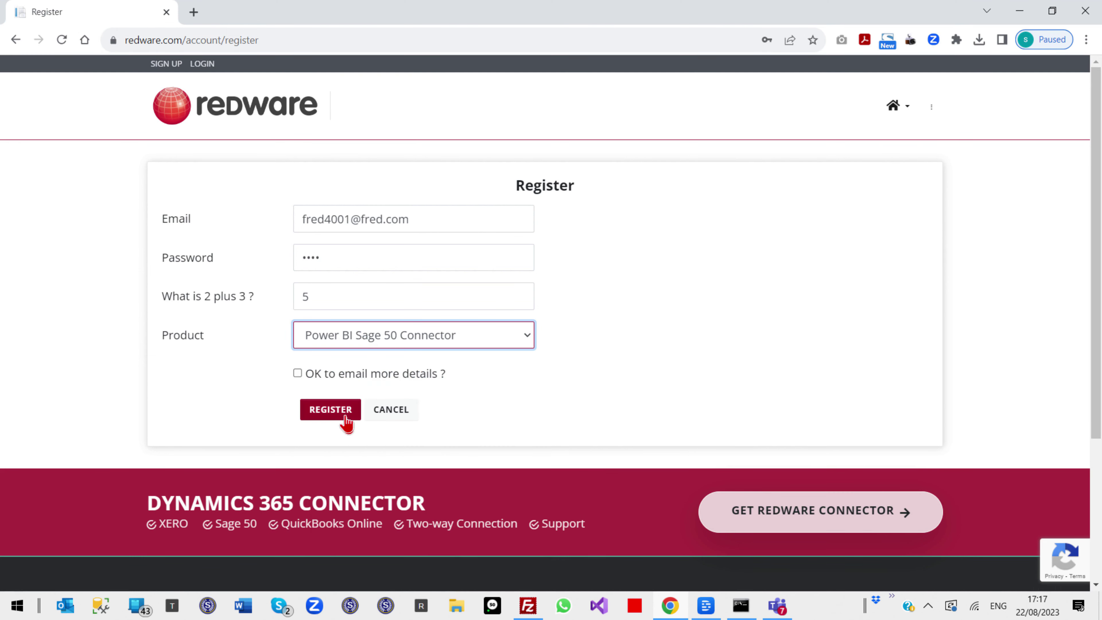
Opt in to email details, submit the registration and select the trial licence serial
click(297, 373)
click(326, 410)
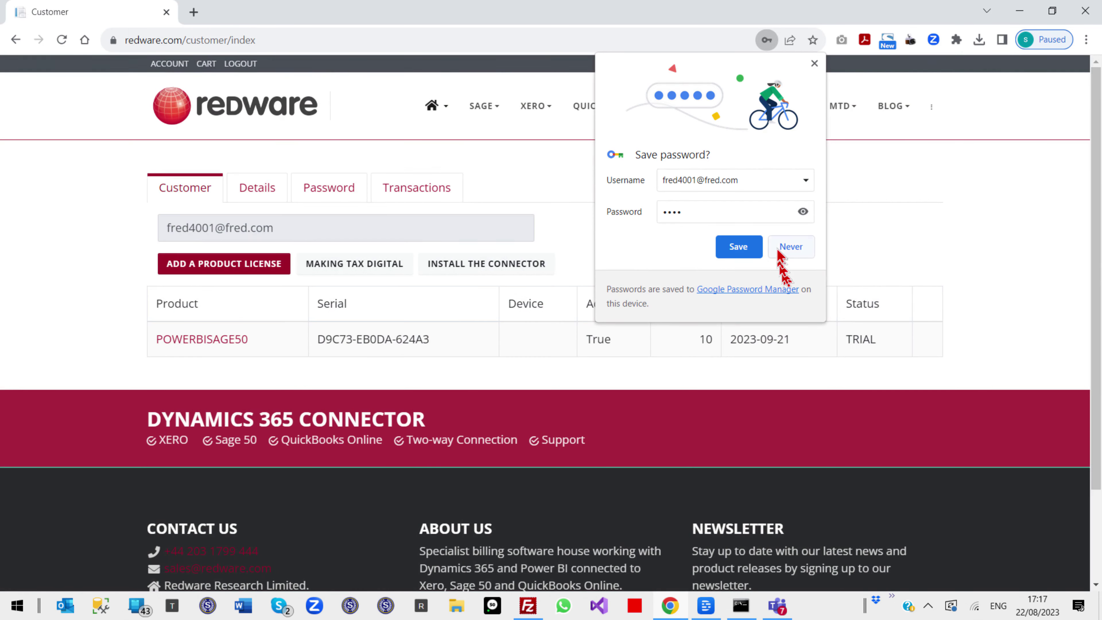
click(789, 249)
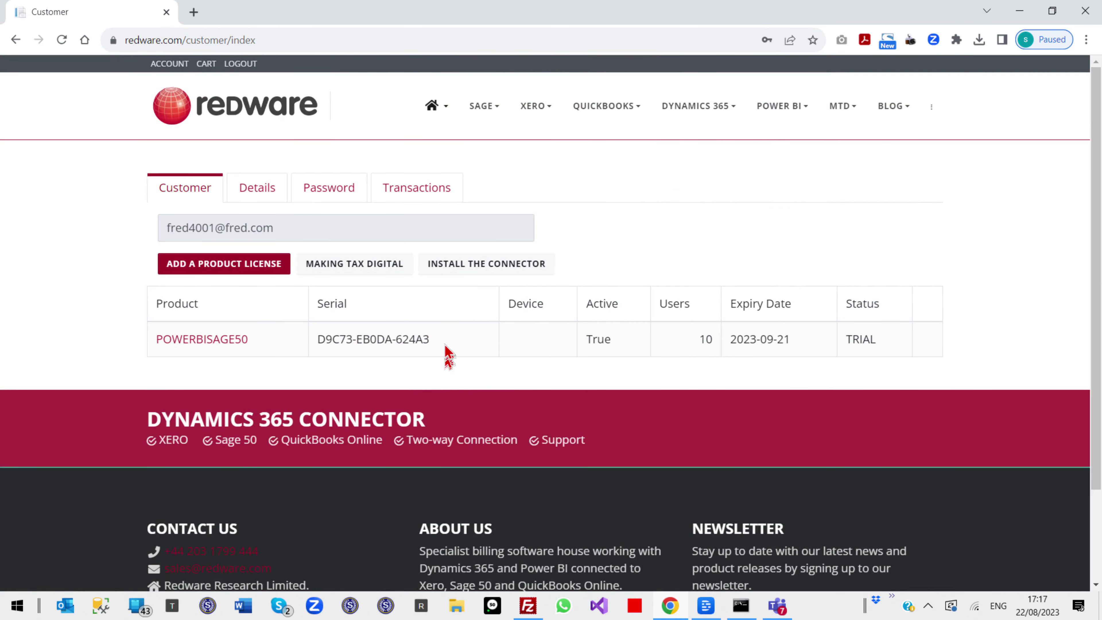
drag(445, 357, 318, 357)
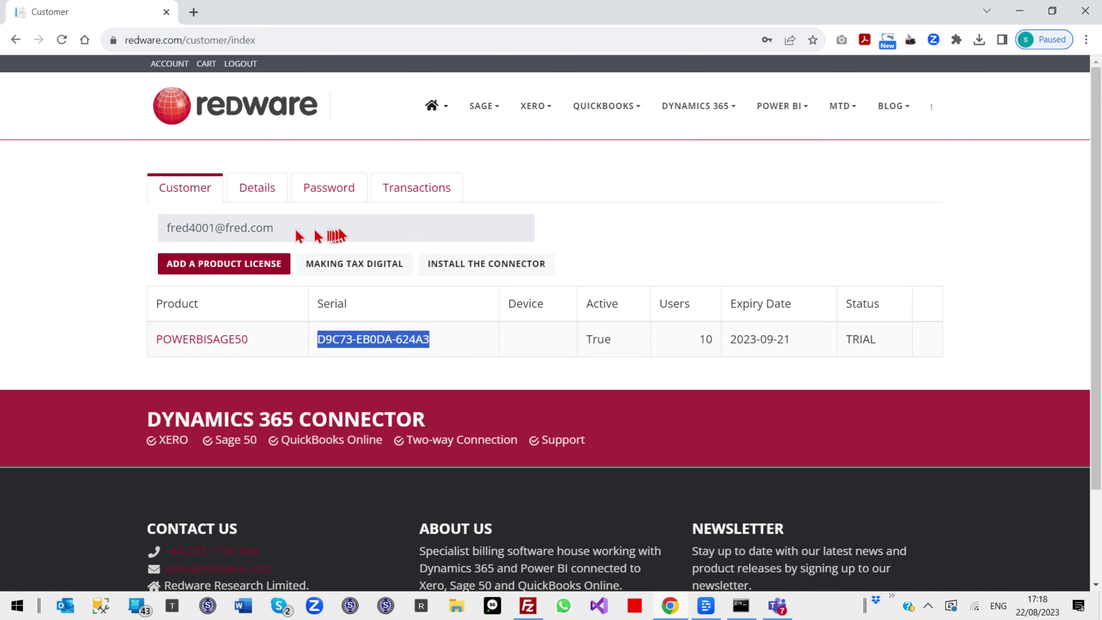
Download the Redware Connector ClickOnce setup from the install page and run it
click(476, 268)
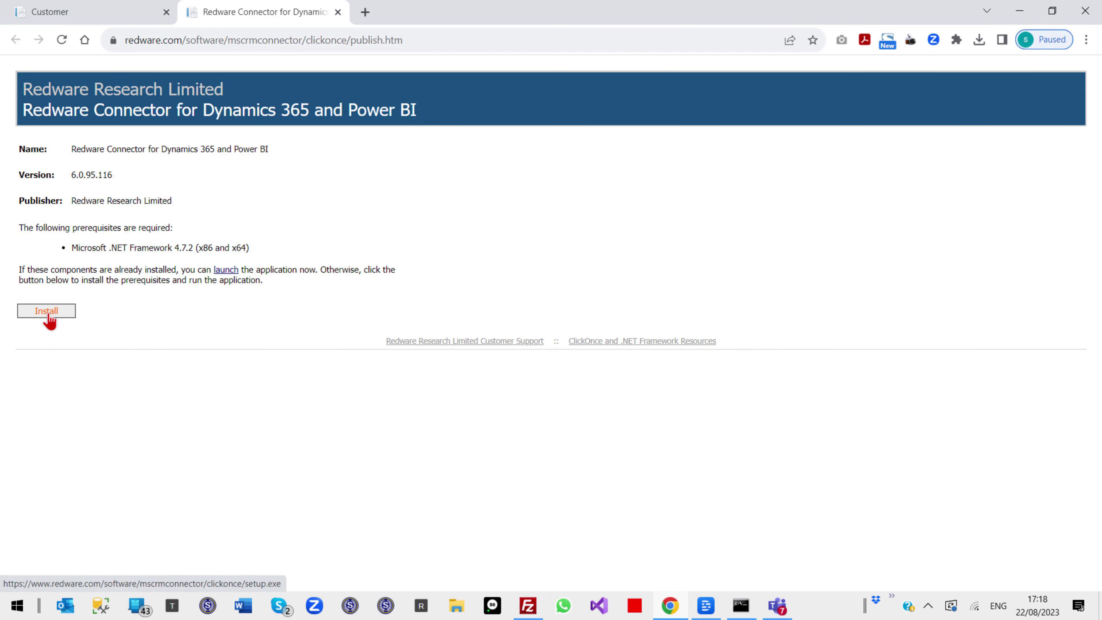
click(48, 316)
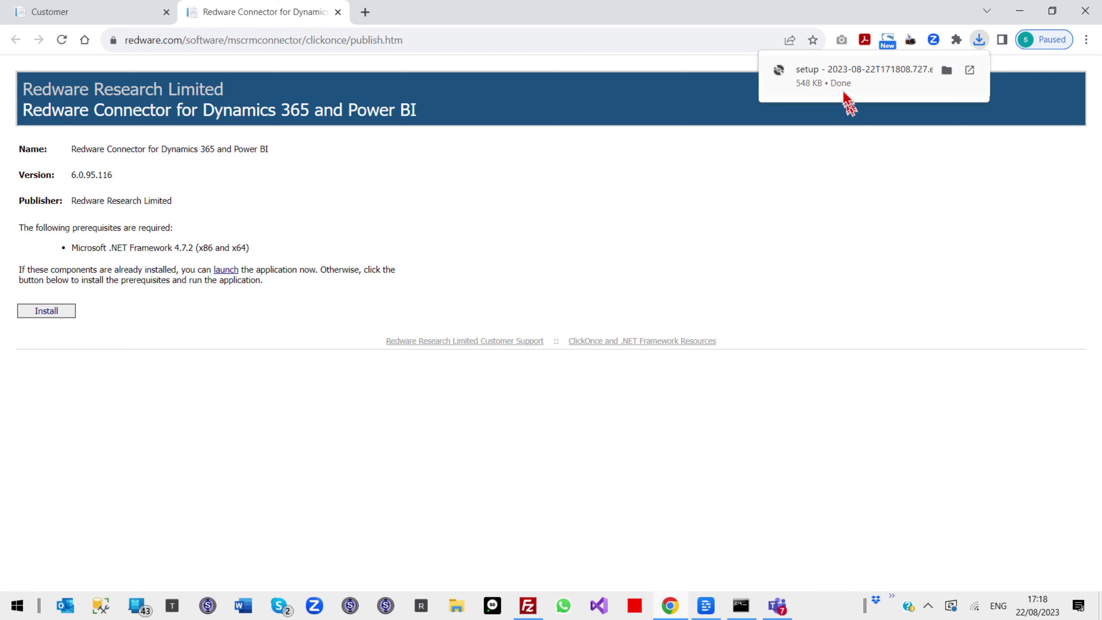
click(846, 71)
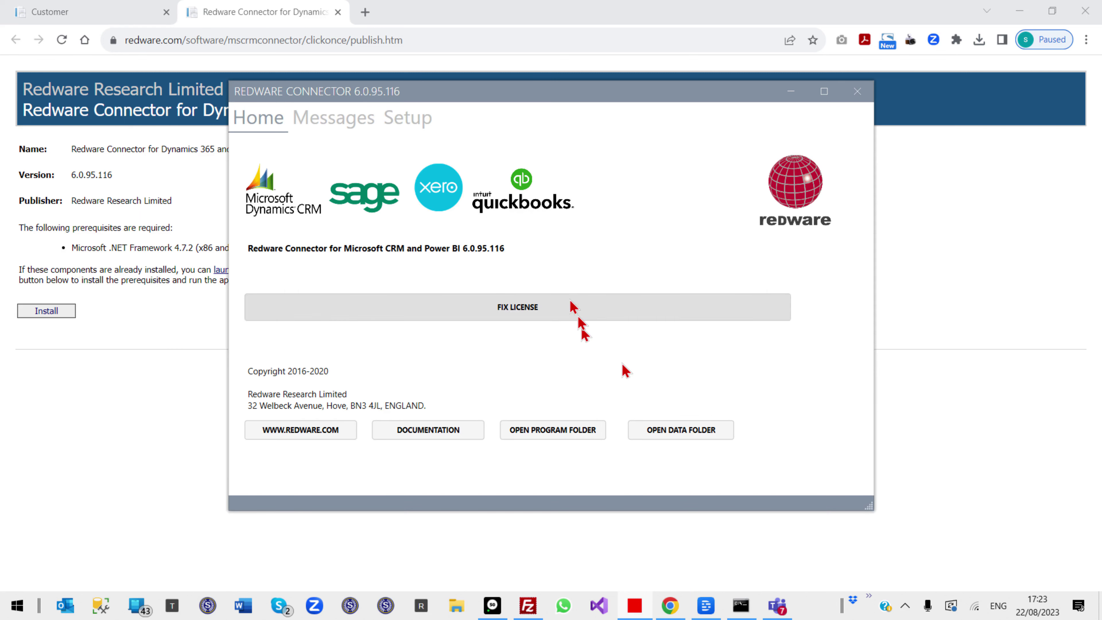
Add the copied trial serial as a new licence under Setup > License and save it
click(427, 122)
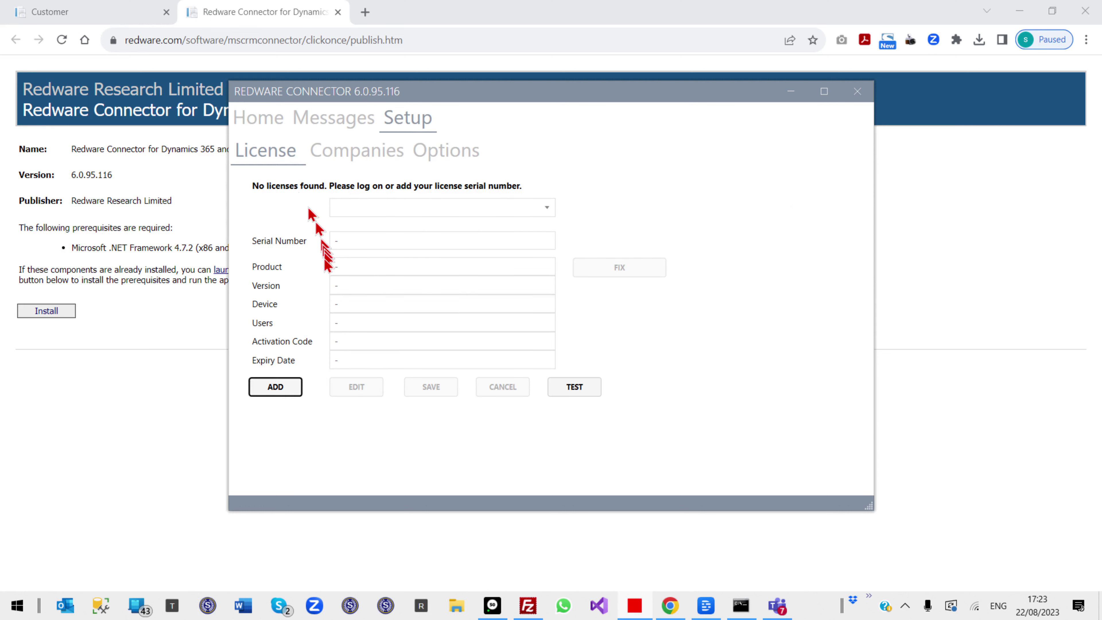
click(257, 385)
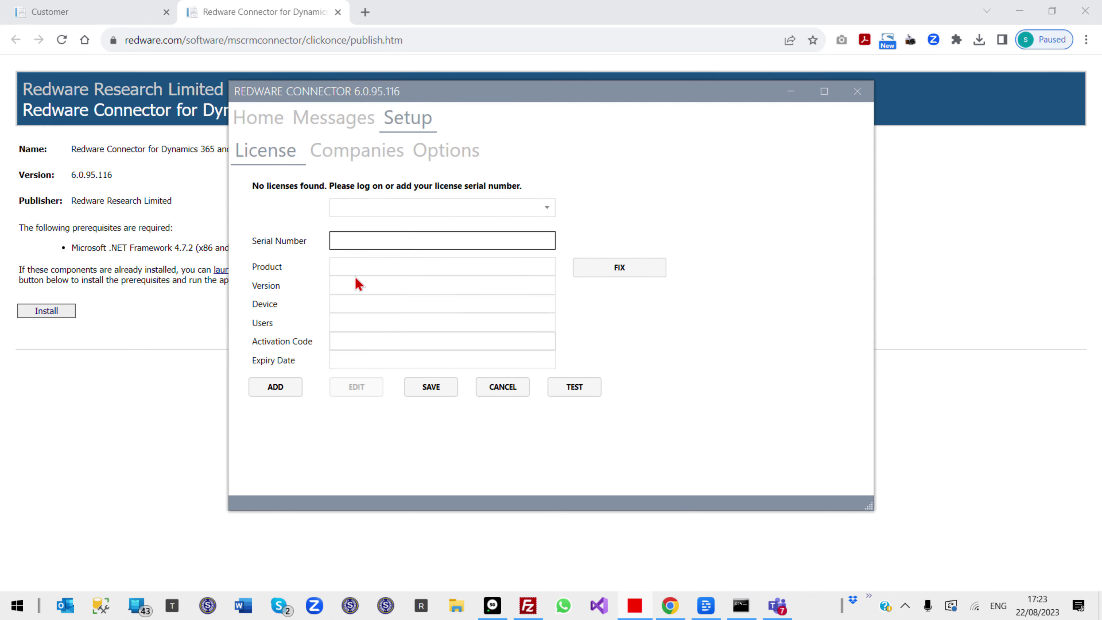
click(431, 389)
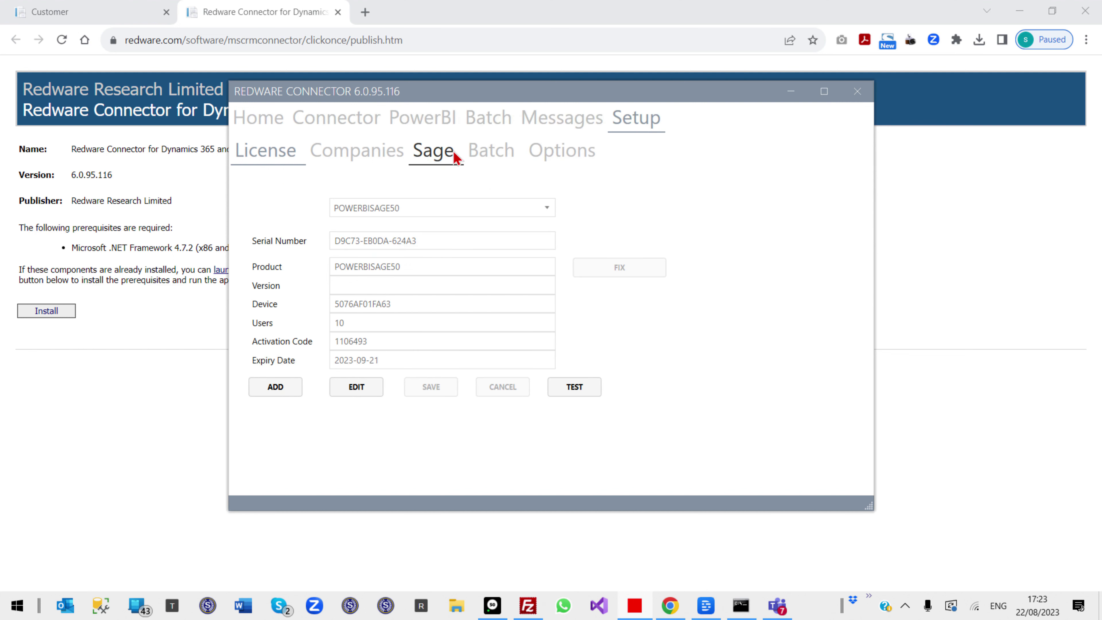
Edit and test the Sage connection until Sage, Config and ODBC report OK, then select the folder path
click(439, 155)
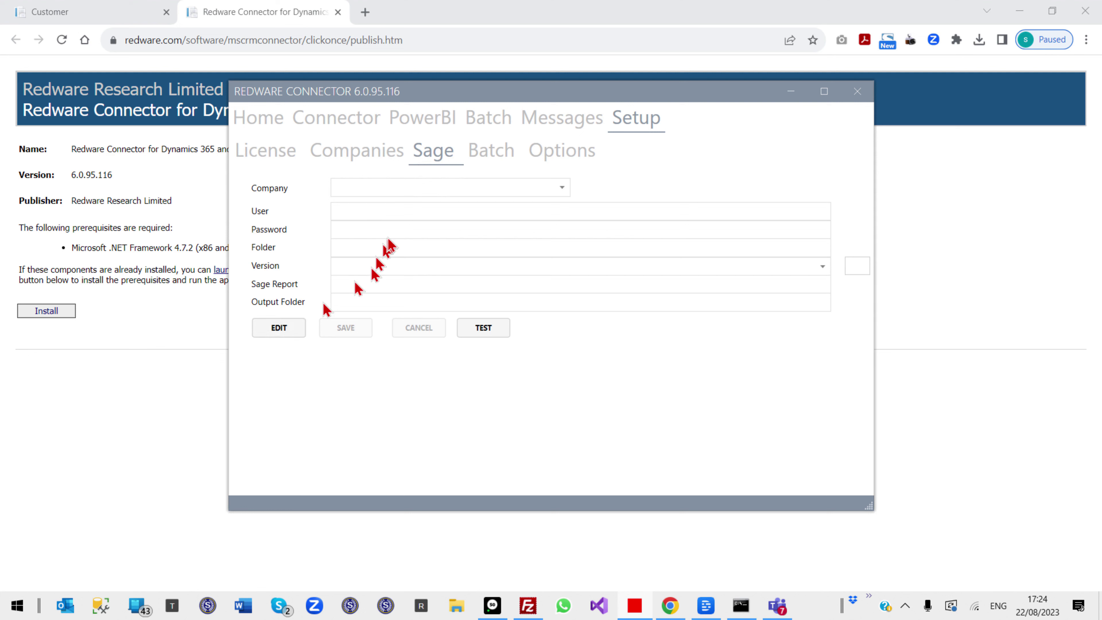
click(286, 334)
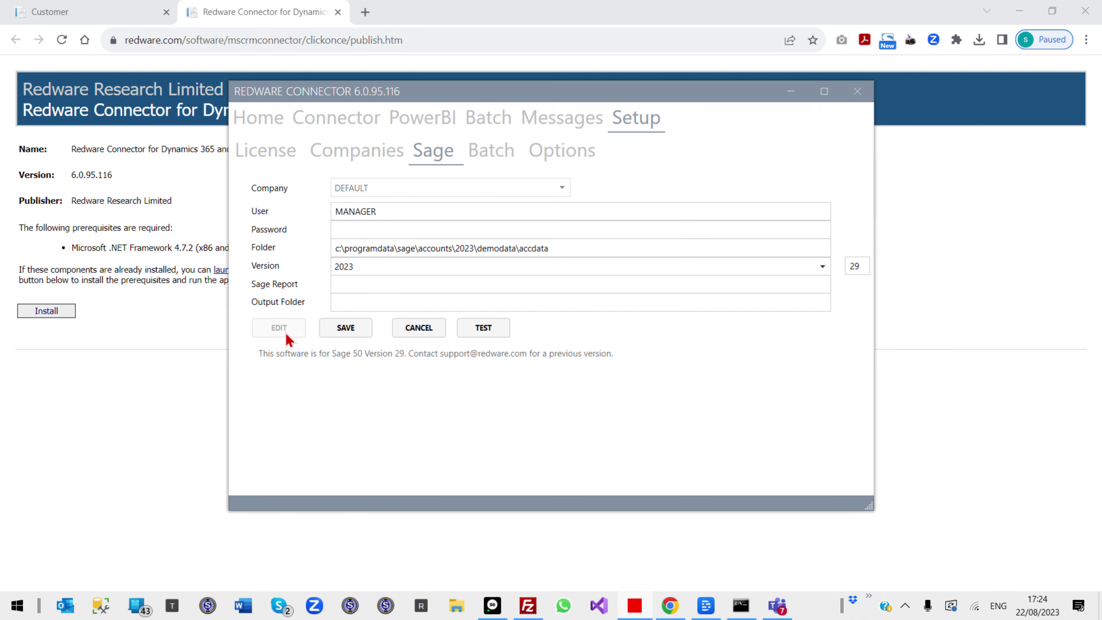
click(482, 330)
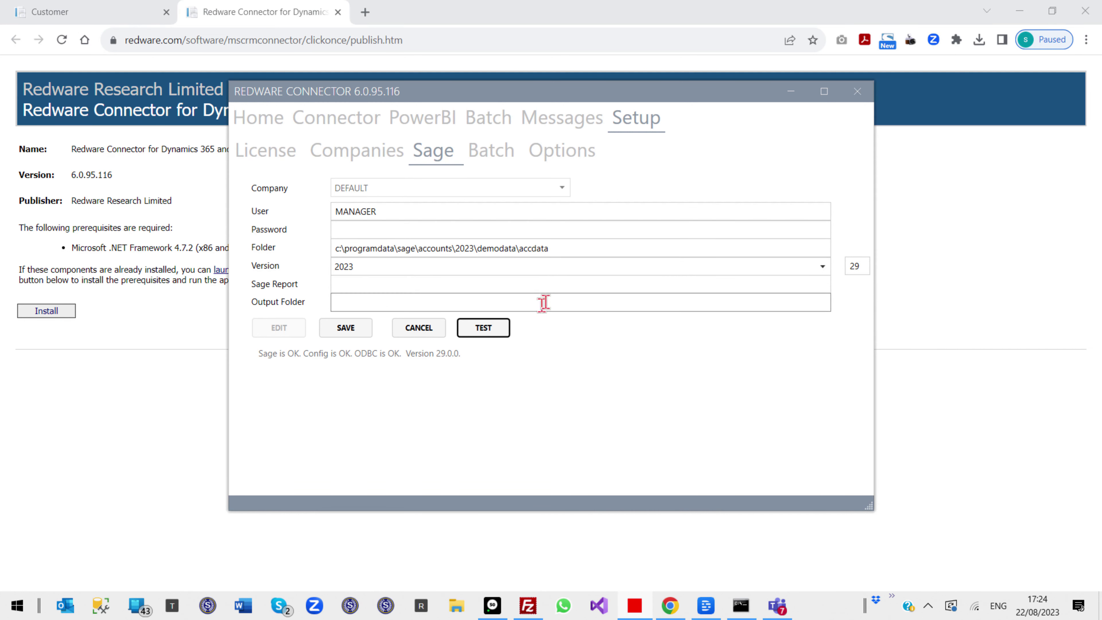
drag(567, 248, 307, 245)
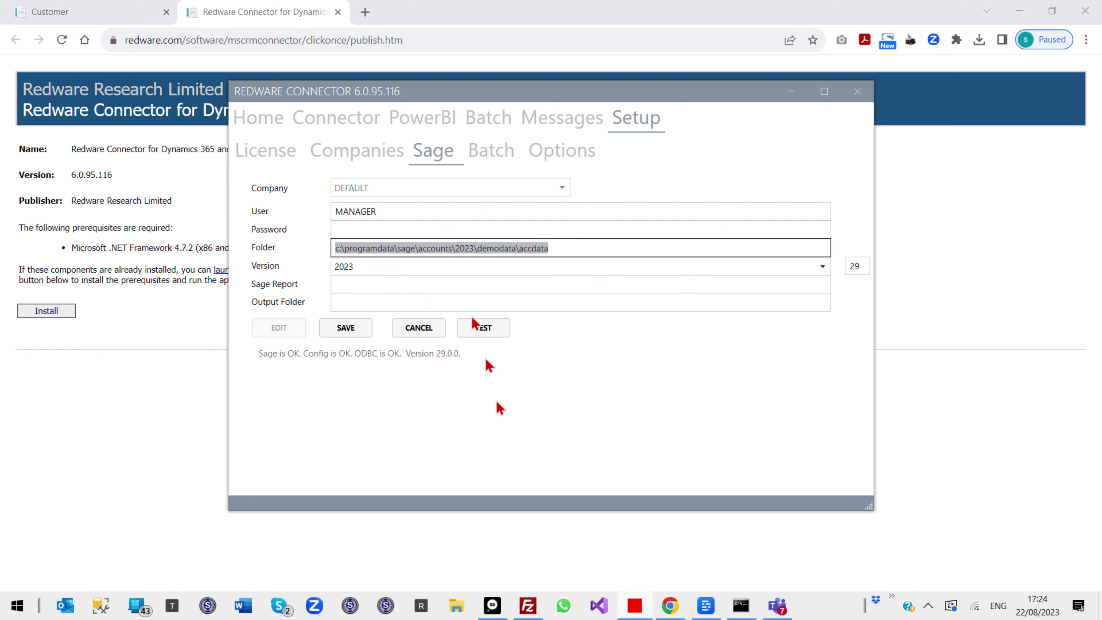
Maximise Sage 50 Accounts and open Help > About showing version 29.0.252.0 and the DemoData directory
click(493, 606)
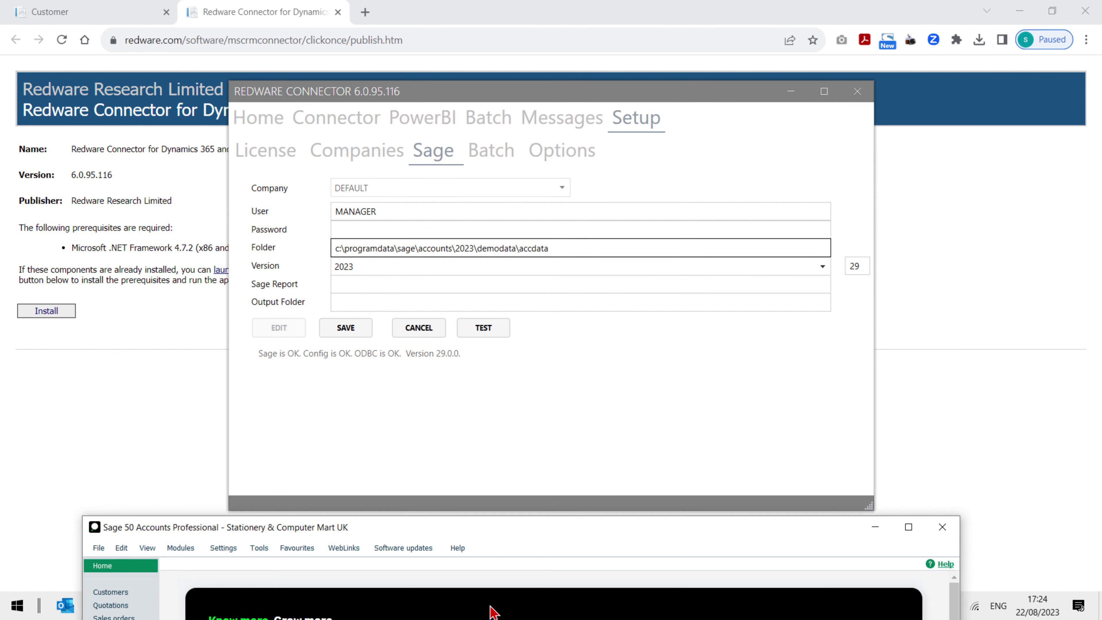
double_click(549, 534)
click(376, 27)
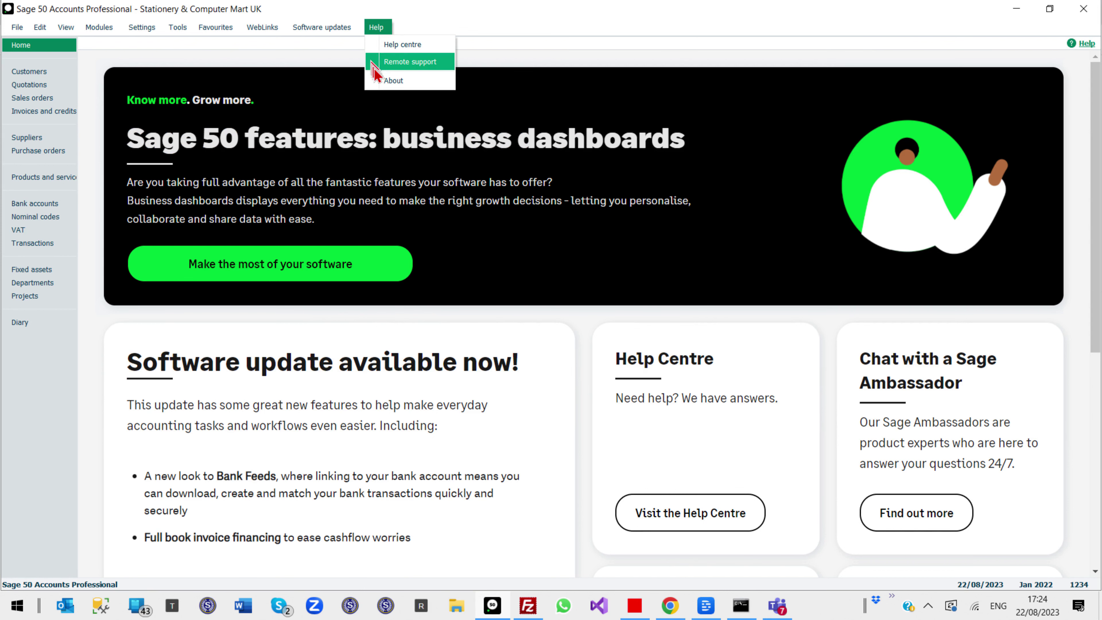
click(384, 81)
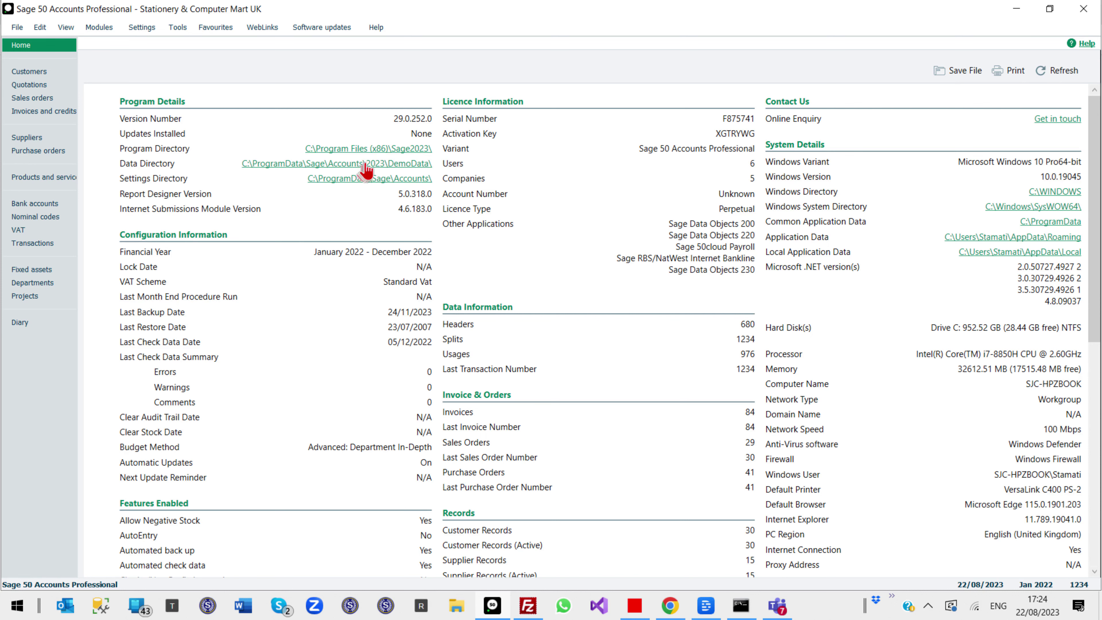
Browse the 309-item ACCDATA folder in File Explorer, then close Explorer and the About page
click(257, 165)
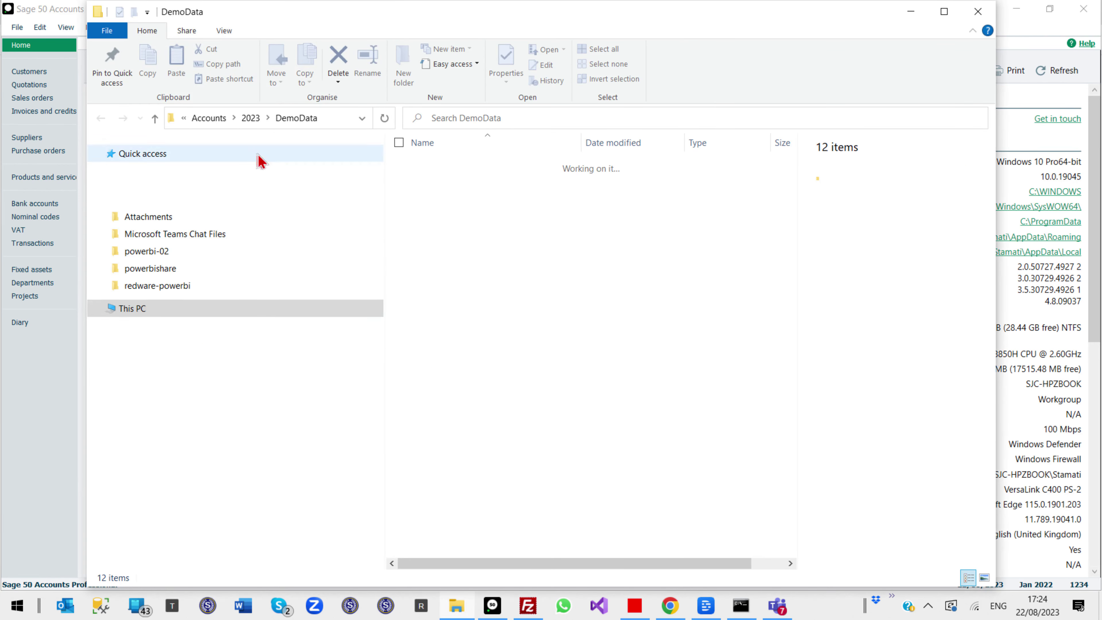
double_click(442, 168)
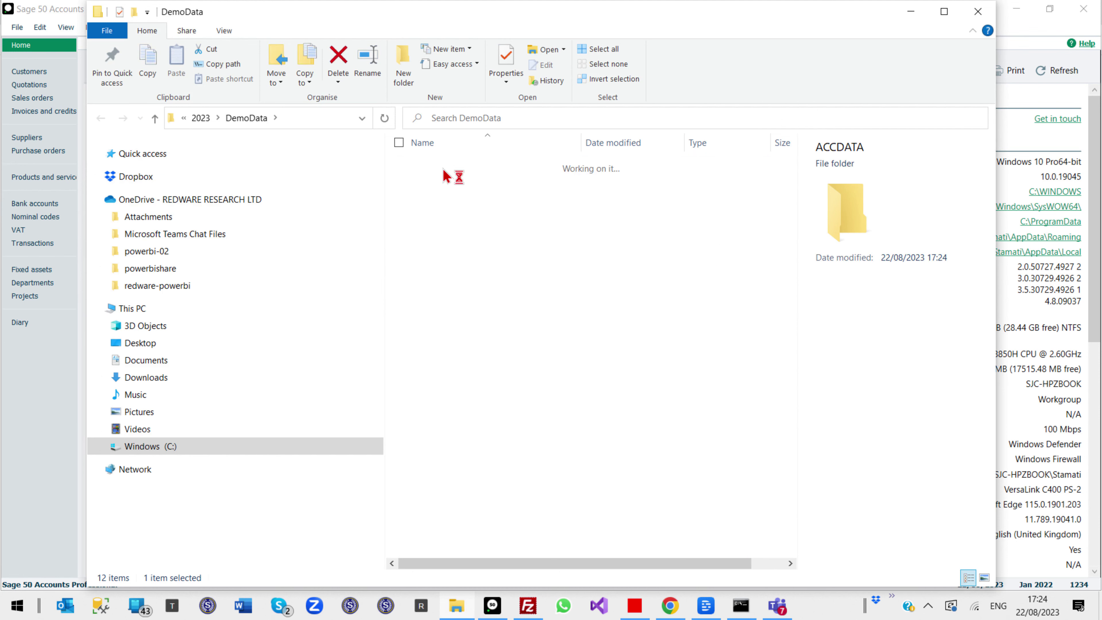
click(323, 118)
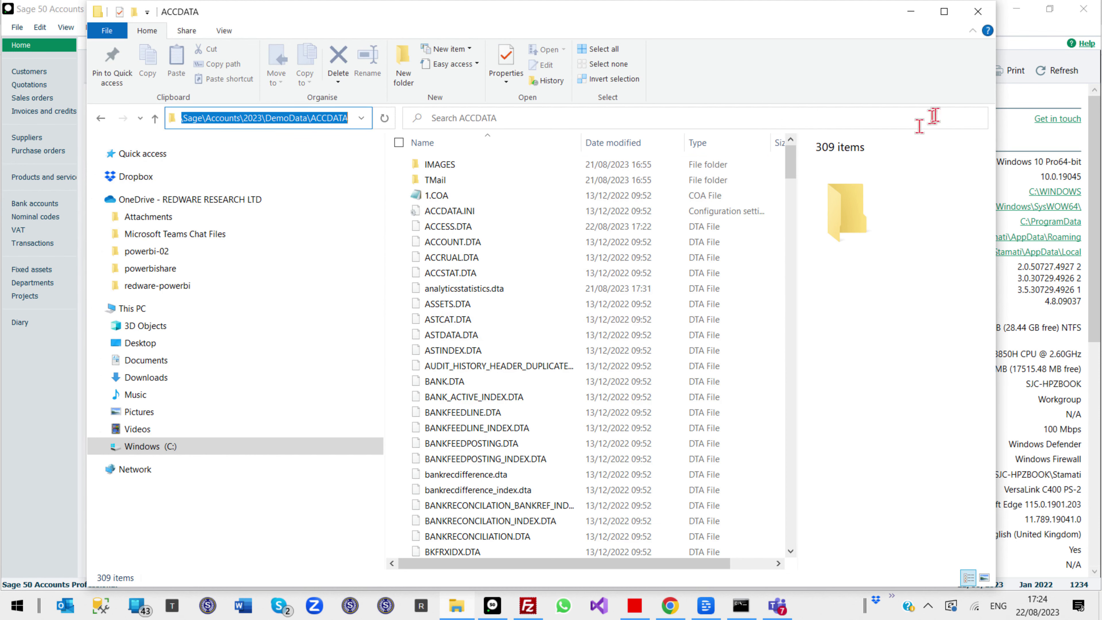
click(978, 12)
click(1085, 10)
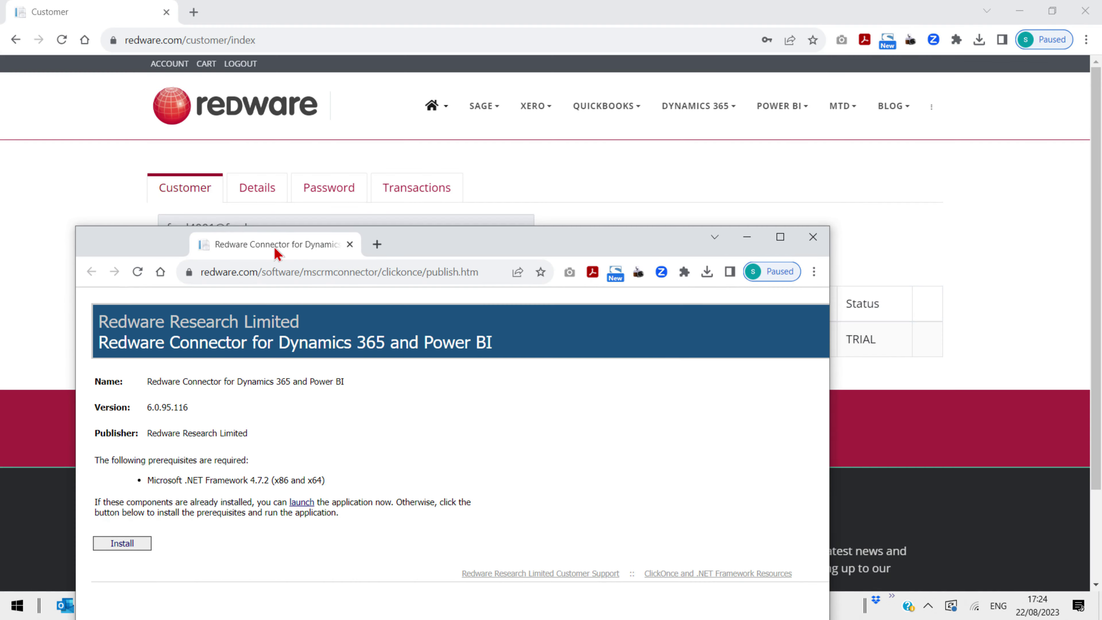
Scroll the Power BI Sage 50 Connector page down to the supported Sage 50C version links
drag(278, 254, 284, 176)
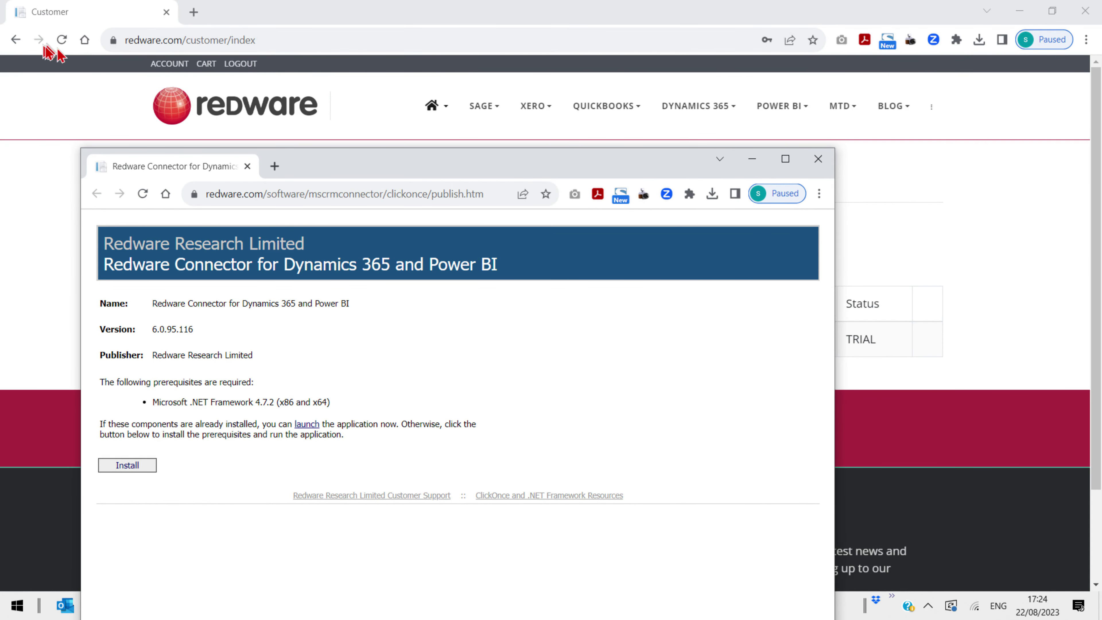
click(789, 108)
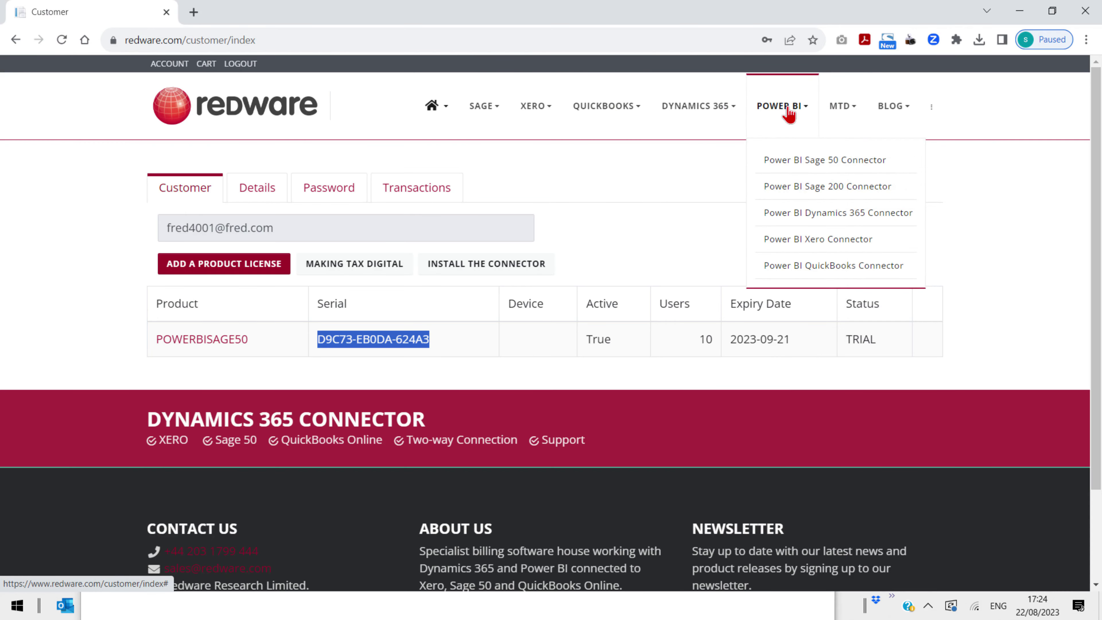
click(778, 162)
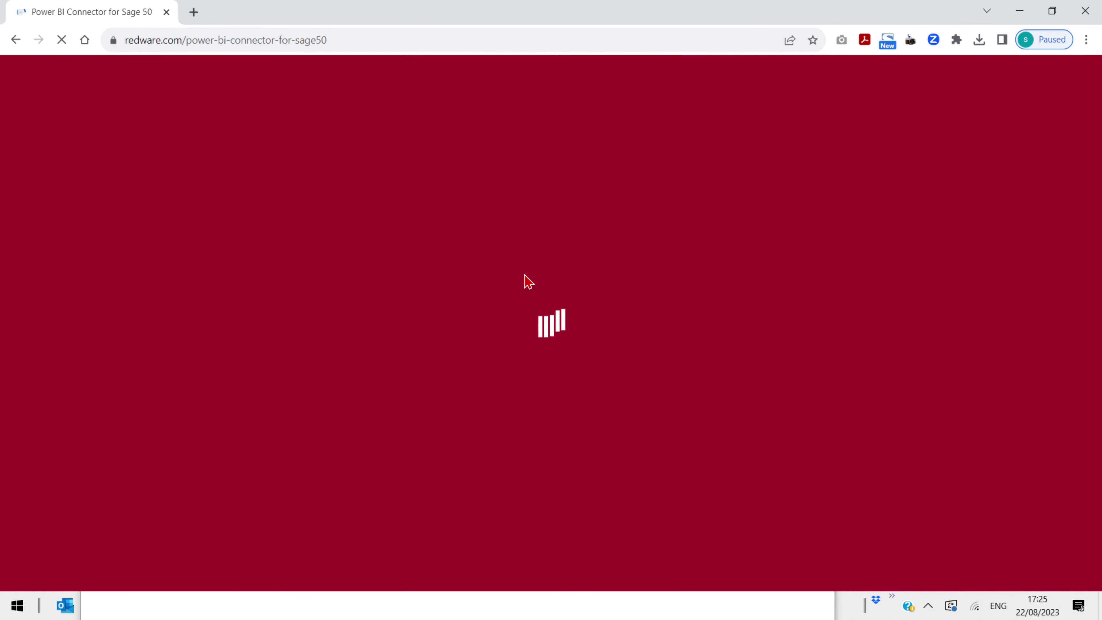
scroll(524, 304, down, 5)
scroll(523, 338, down, 20)
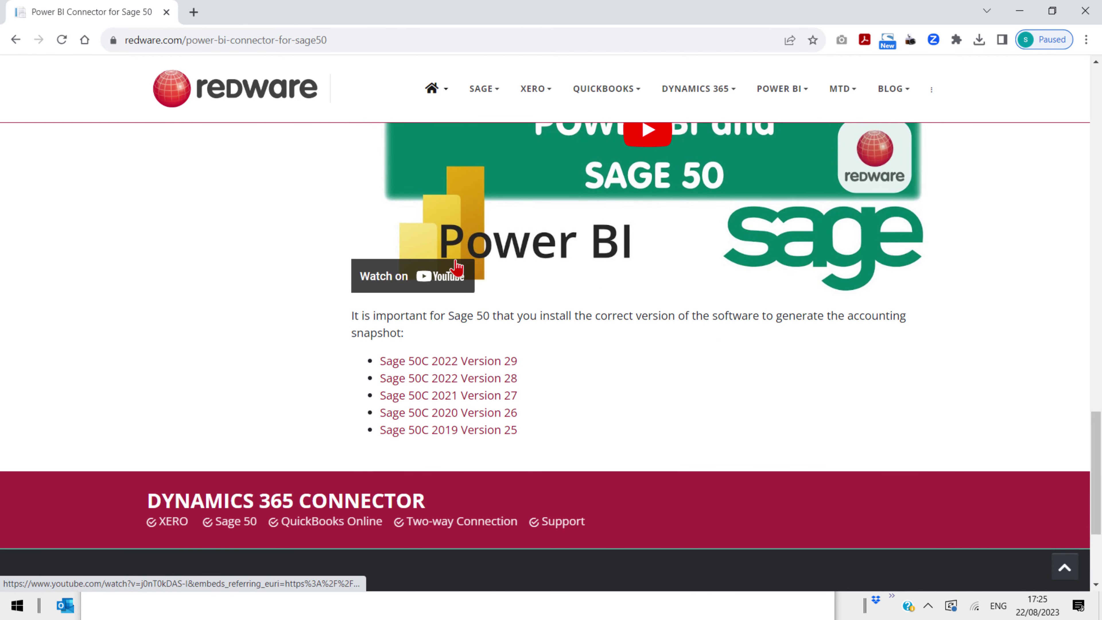
drag(473, 18, 484, 109)
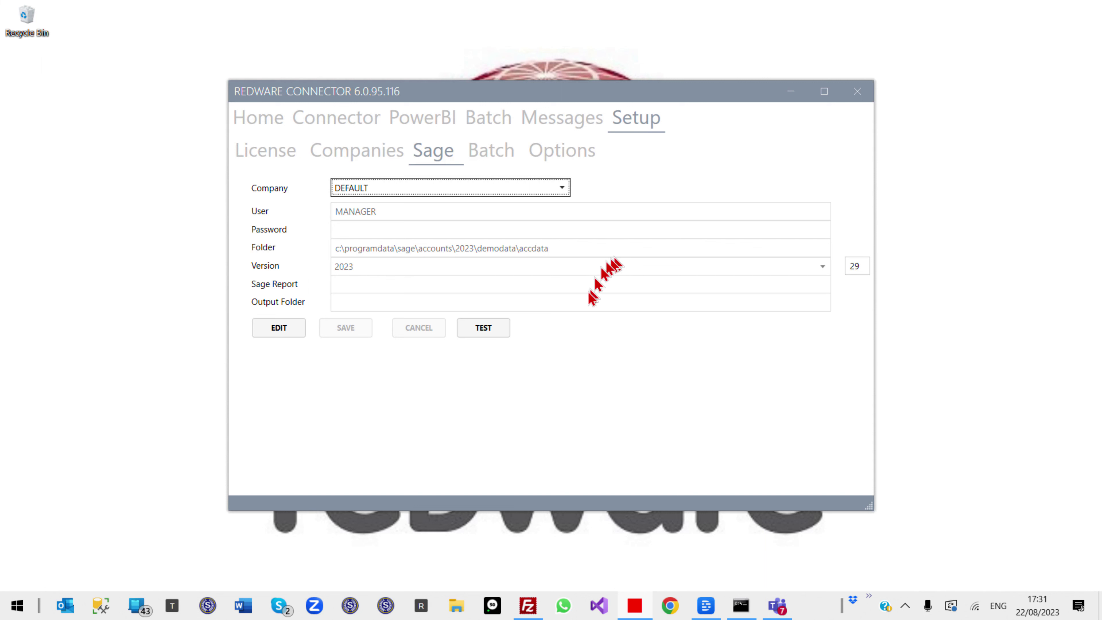
Test the Sage company connection, then test the licence to confirm License and Device are OK
click(480, 331)
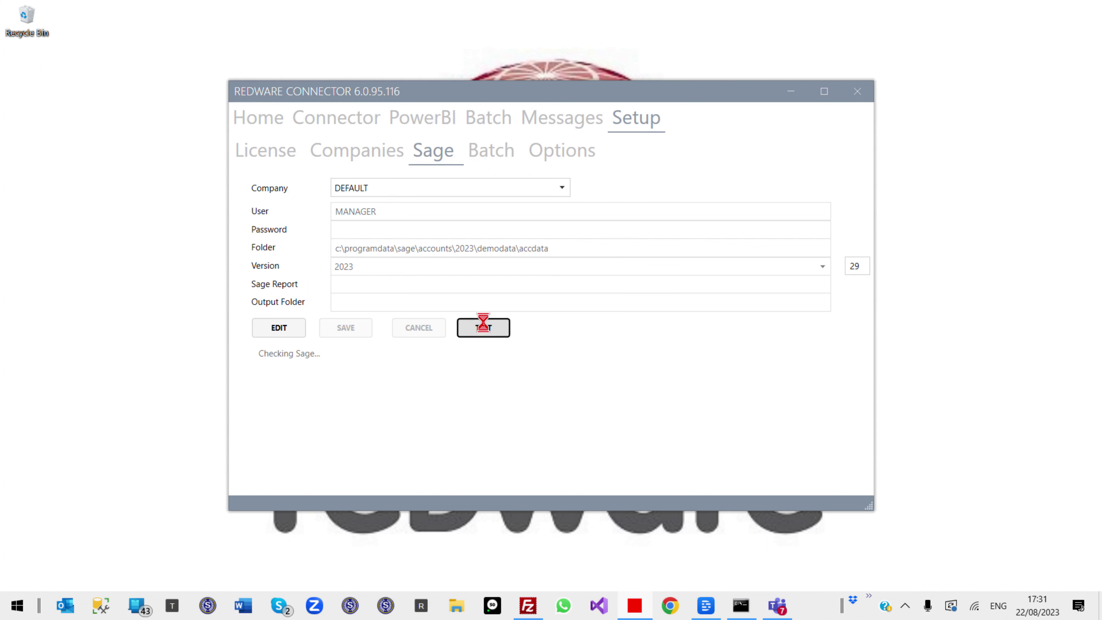
click(249, 157)
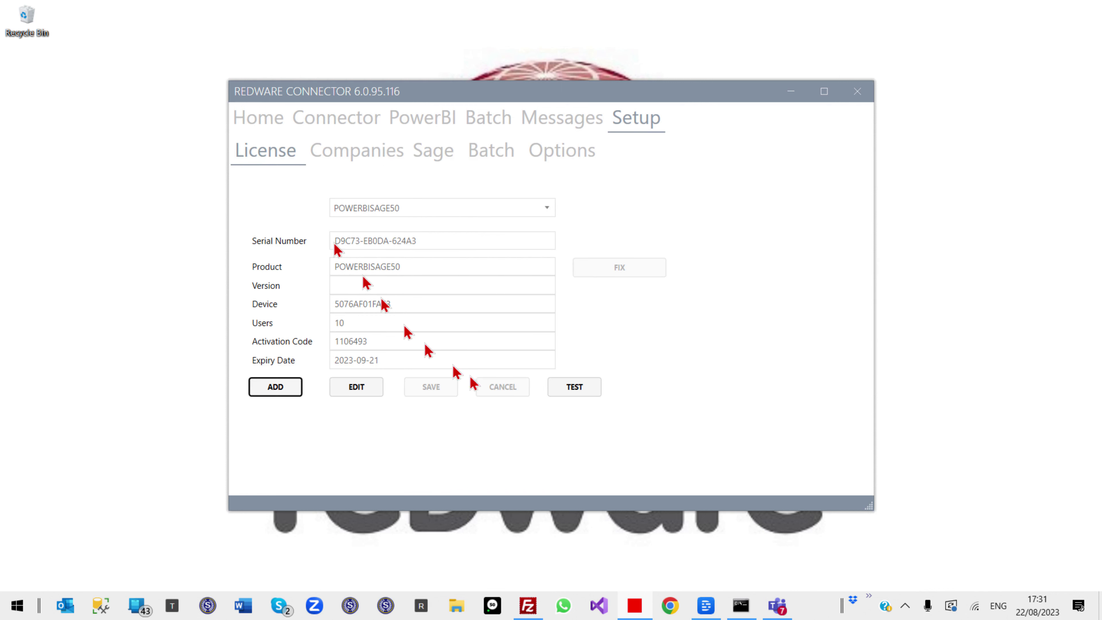
click(579, 388)
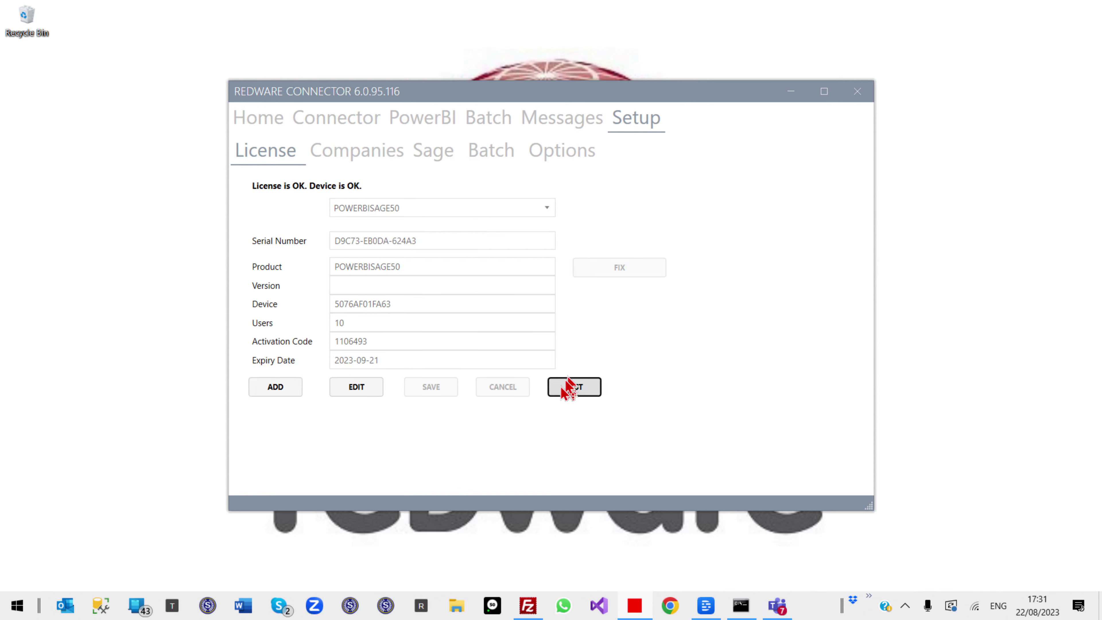
click(425, 126)
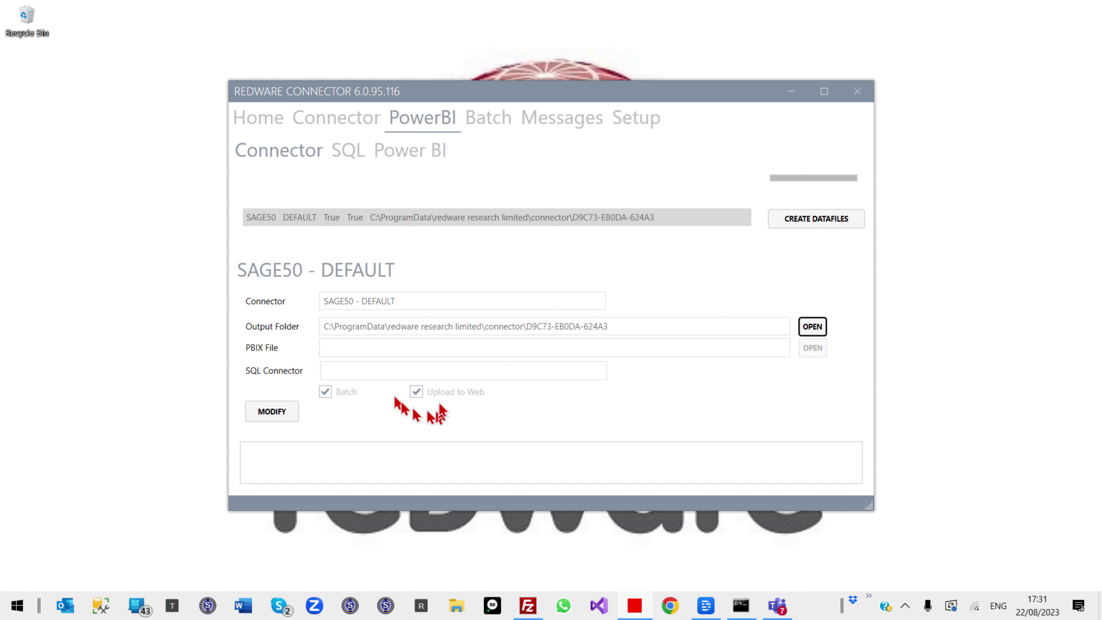
Create the Sage 50 datafiles, confirm processing, and check the log reports 13 datafiles created
click(809, 222)
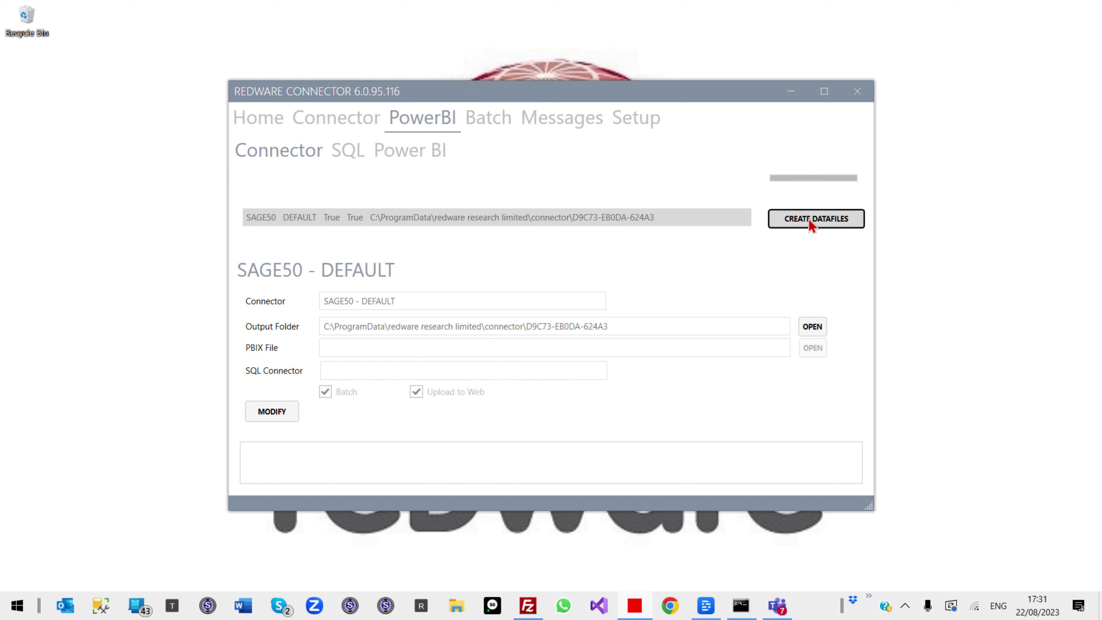
click(556, 356)
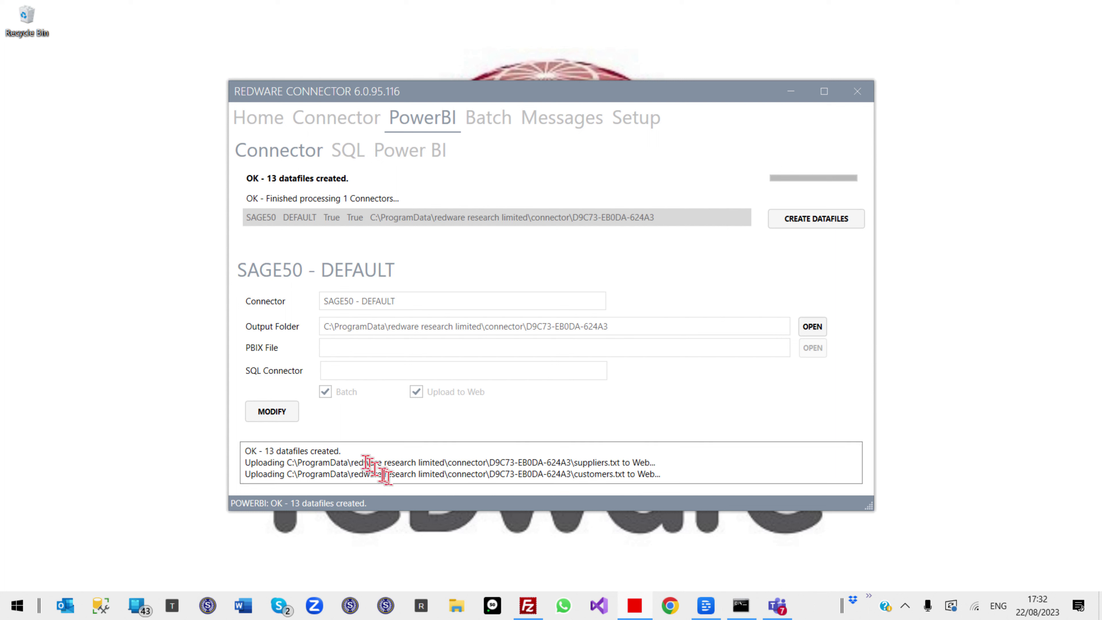
drag(357, 451, 238, 452)
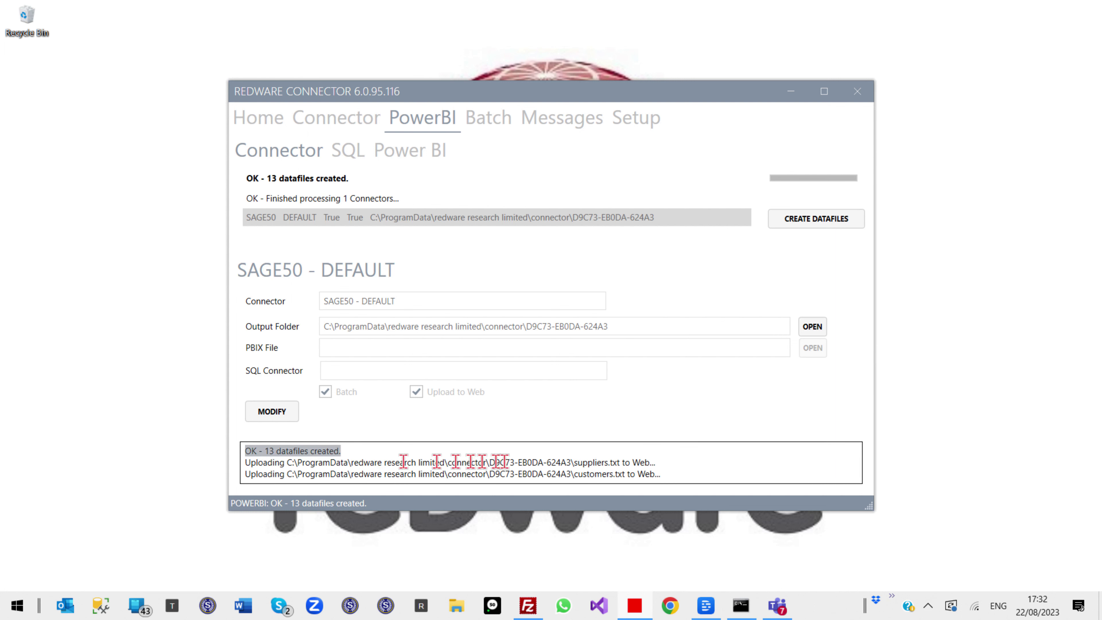
click(715, 474)
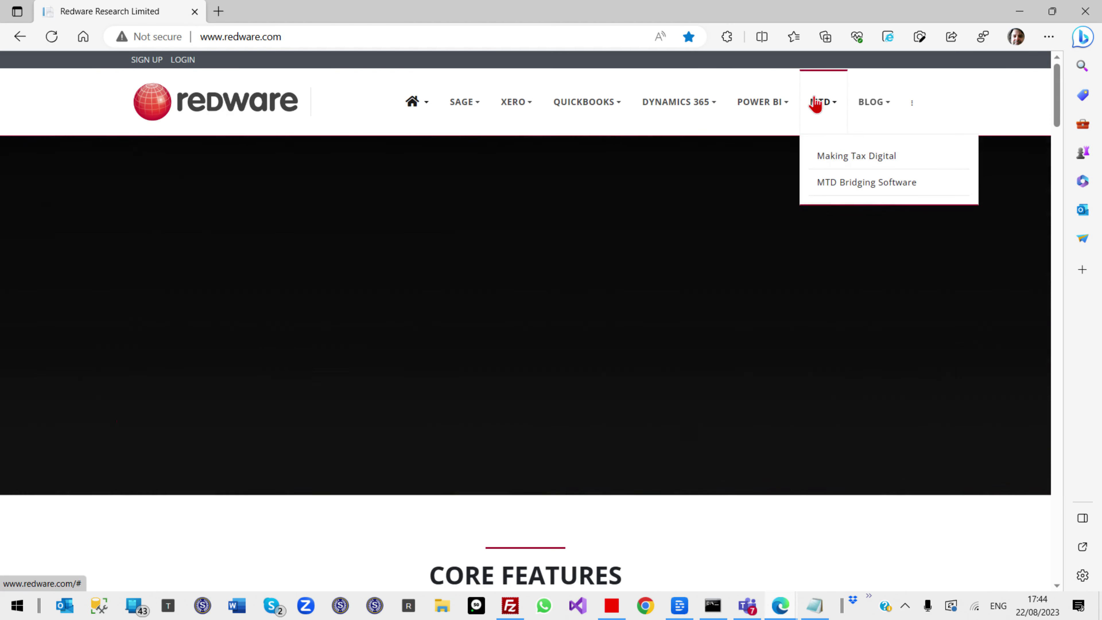
Go to the Power BI Sage 50 Connector page and scroll past the video to the finance reports
mouse_move(777, 101)
click(783, 155)
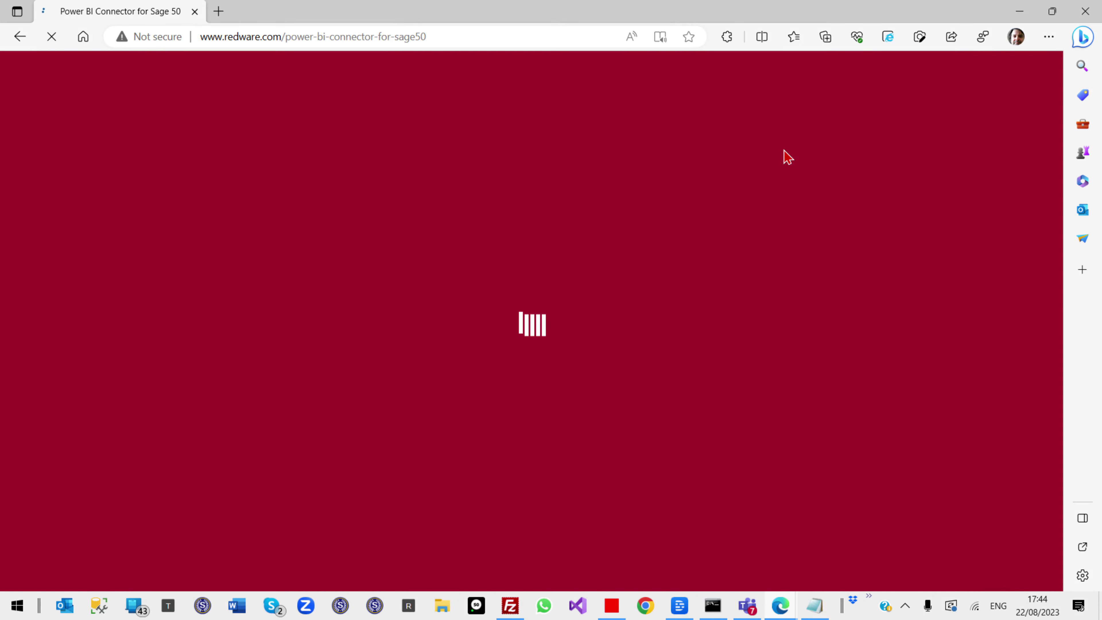
scroll(524, 370, down, 12)
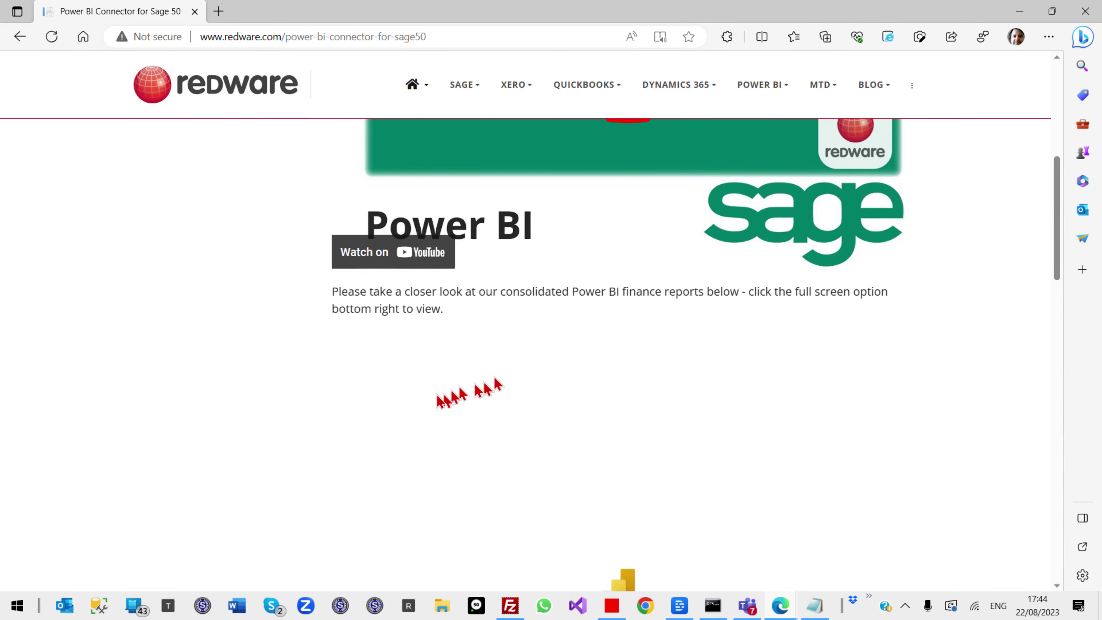
scroll(403, 408, down, 3)
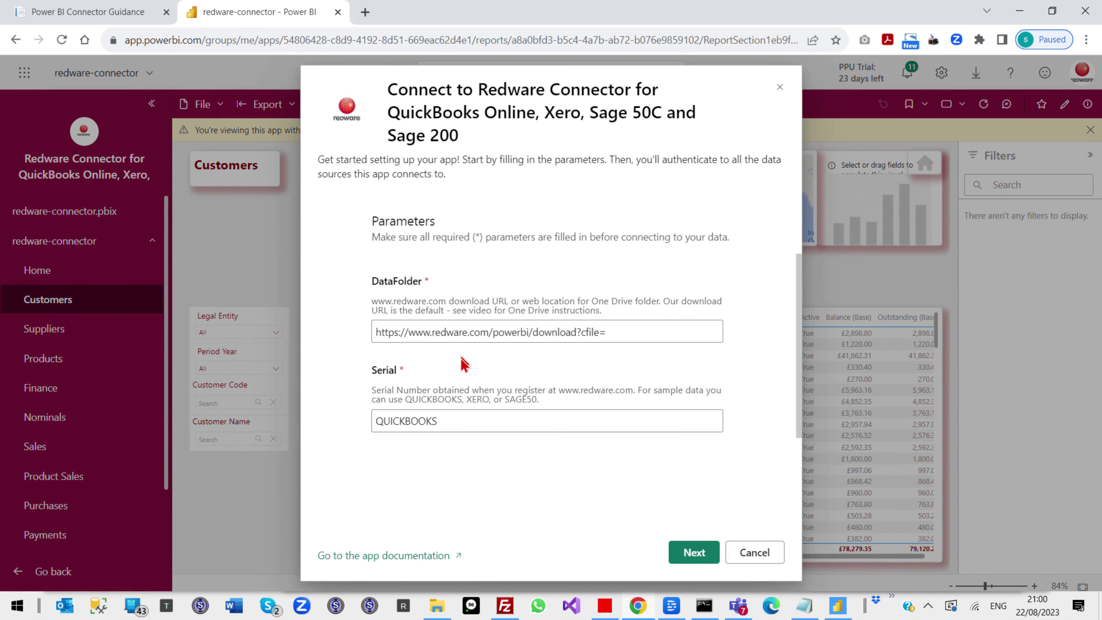
Paste the registered serial over QUICKBOOKS, enter the account user name and sign in to connect
drag(460, 421, 273, 420)
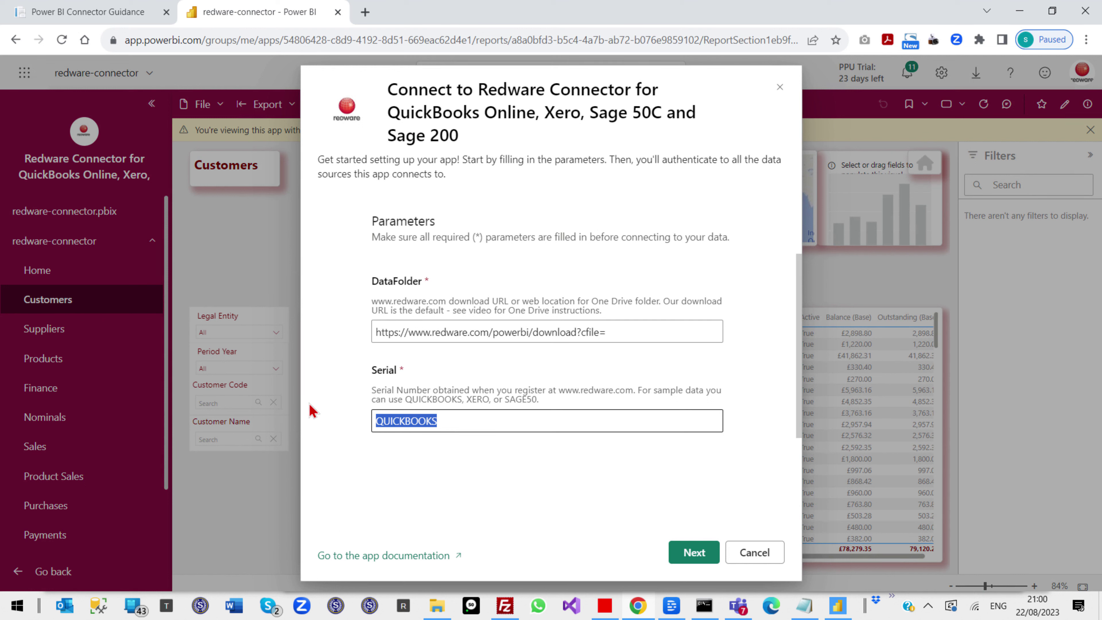
key(ctrl+v)
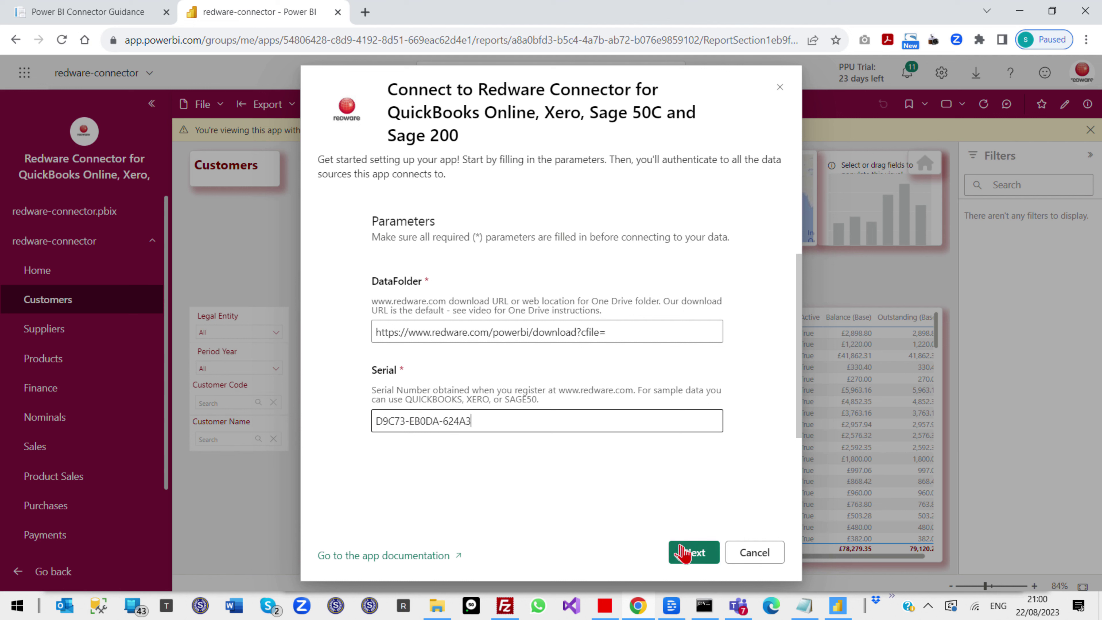
click(689, 558)
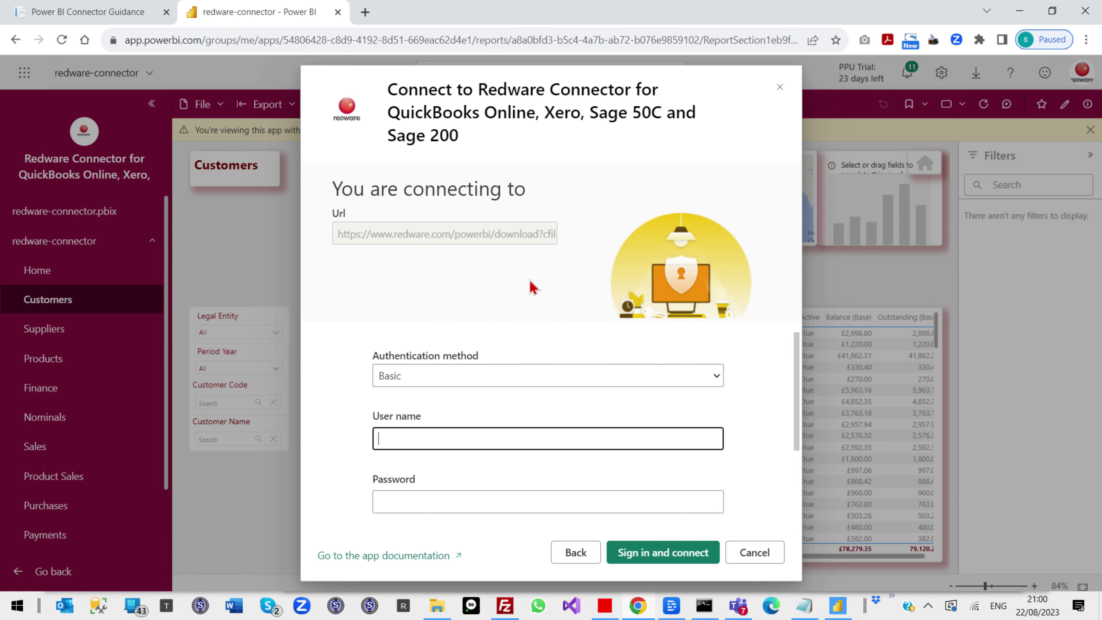
double_click(448, 438)
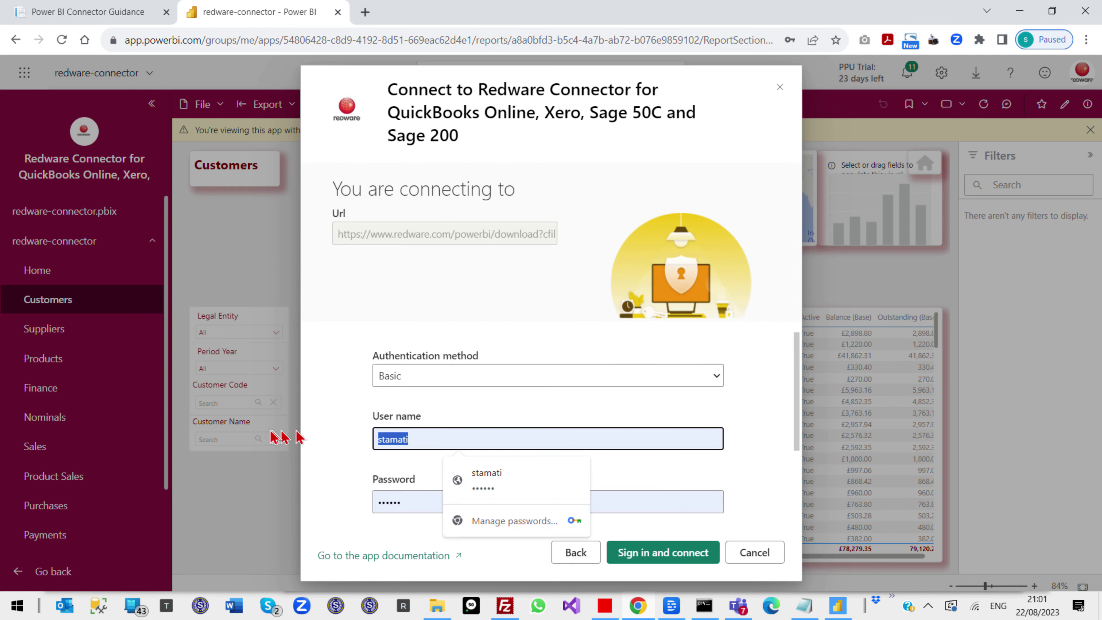
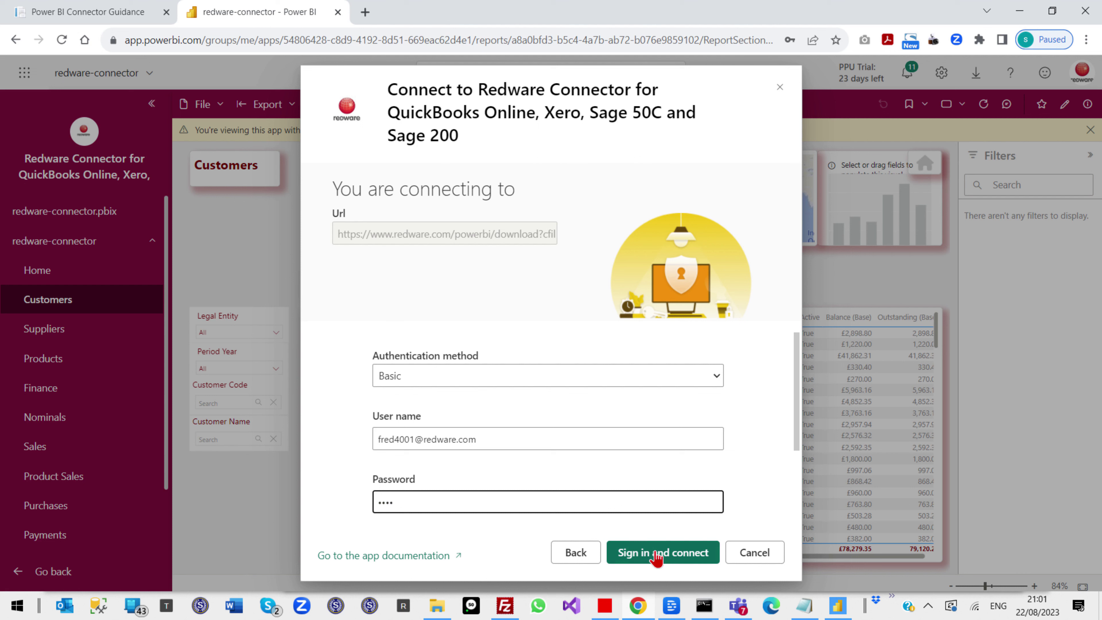
click(640, 556)
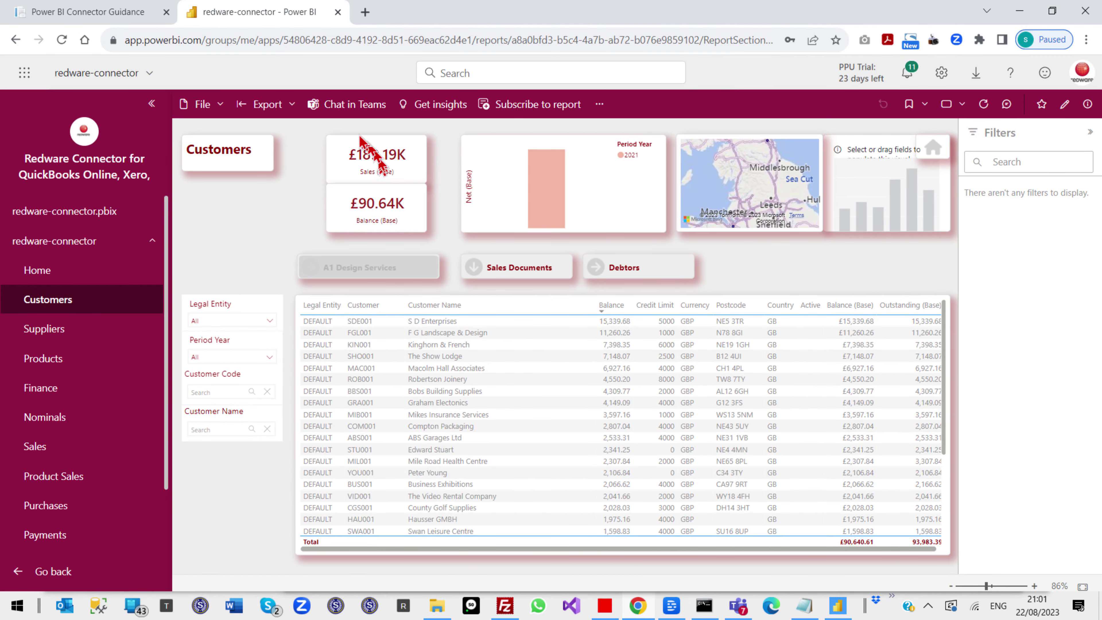
Look over the Customers report's Export menu and close it without exporting
click(290, 105)
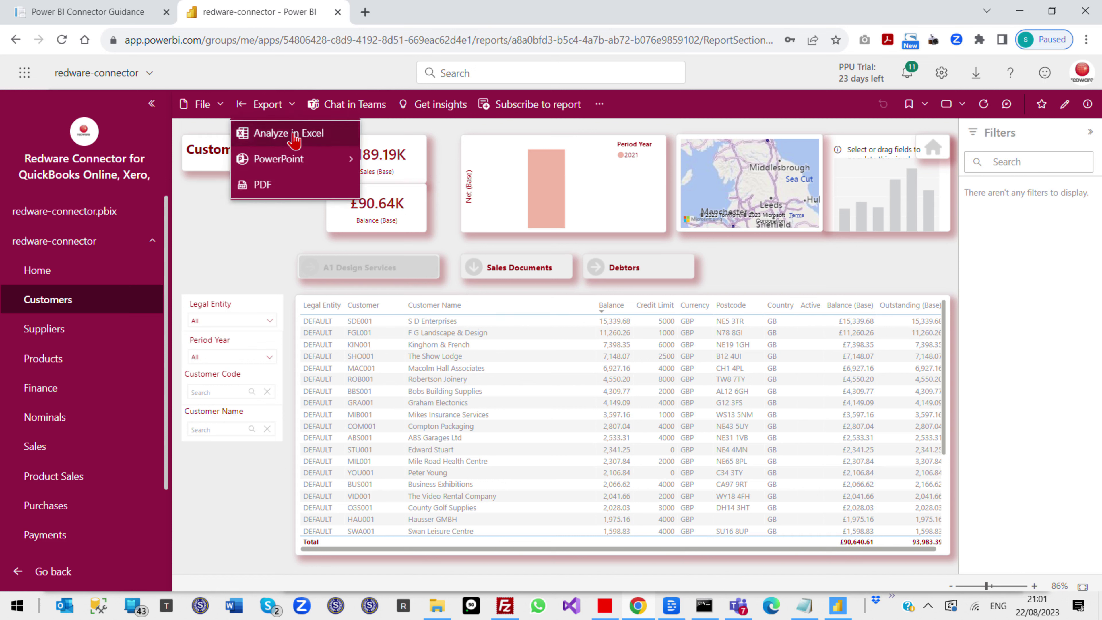
click(230, 263)
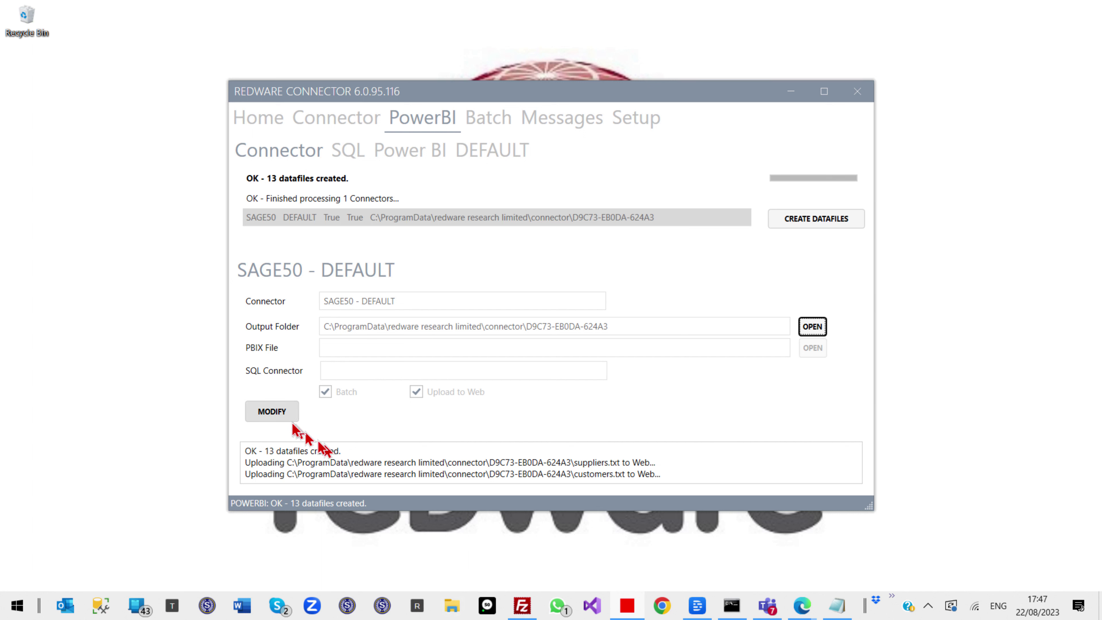
Launch accounts-75.pbix in Power BI Desktop from the connector's PBIX File path
click(279, 413)
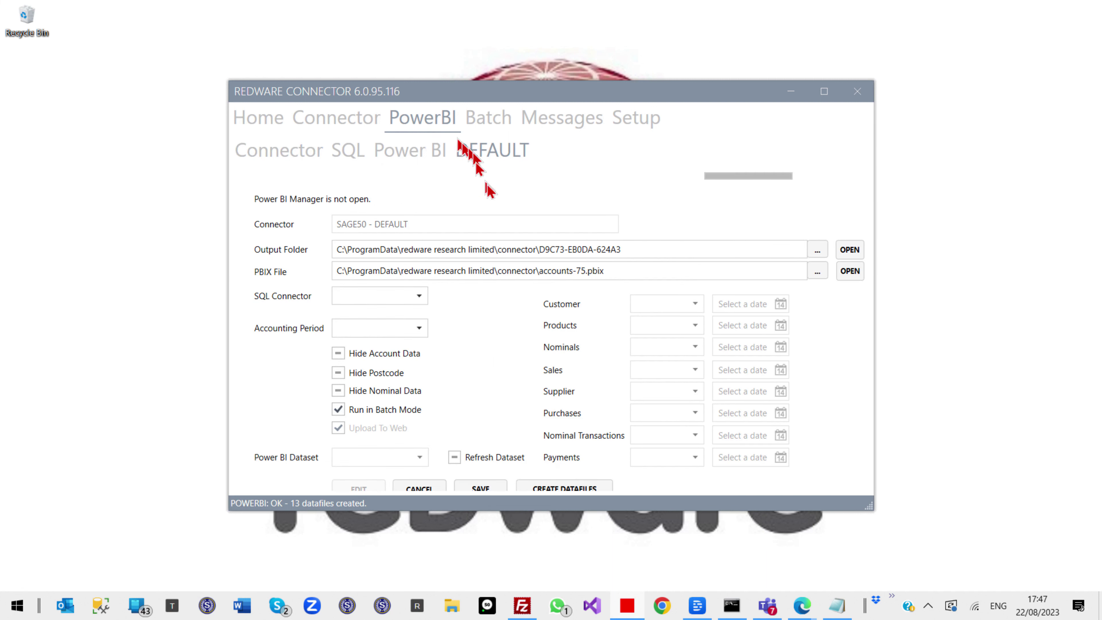
drag(636, 274, 226, 232)
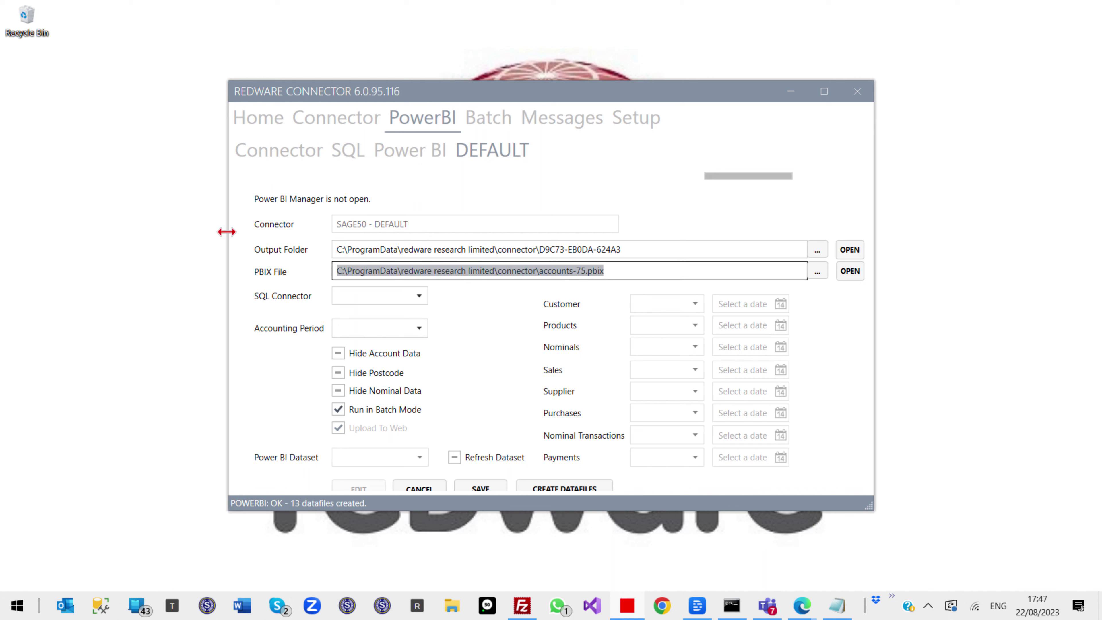
click(845, 278)
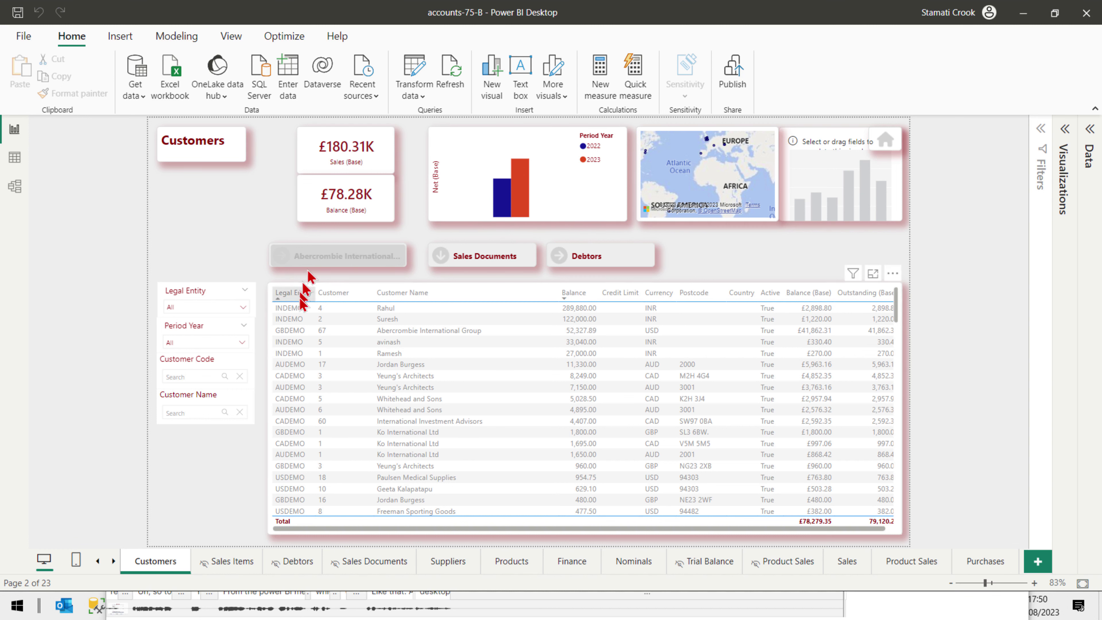
In Data source settings, set the redware.com source's privacy level to Public
click(422, 98)
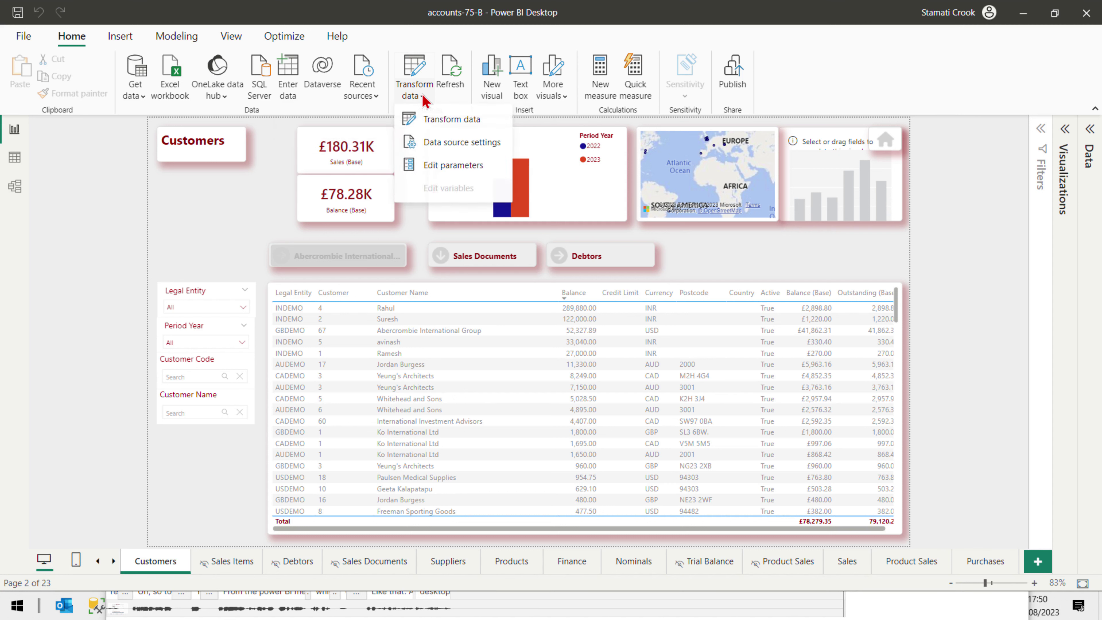
click(437, 142)
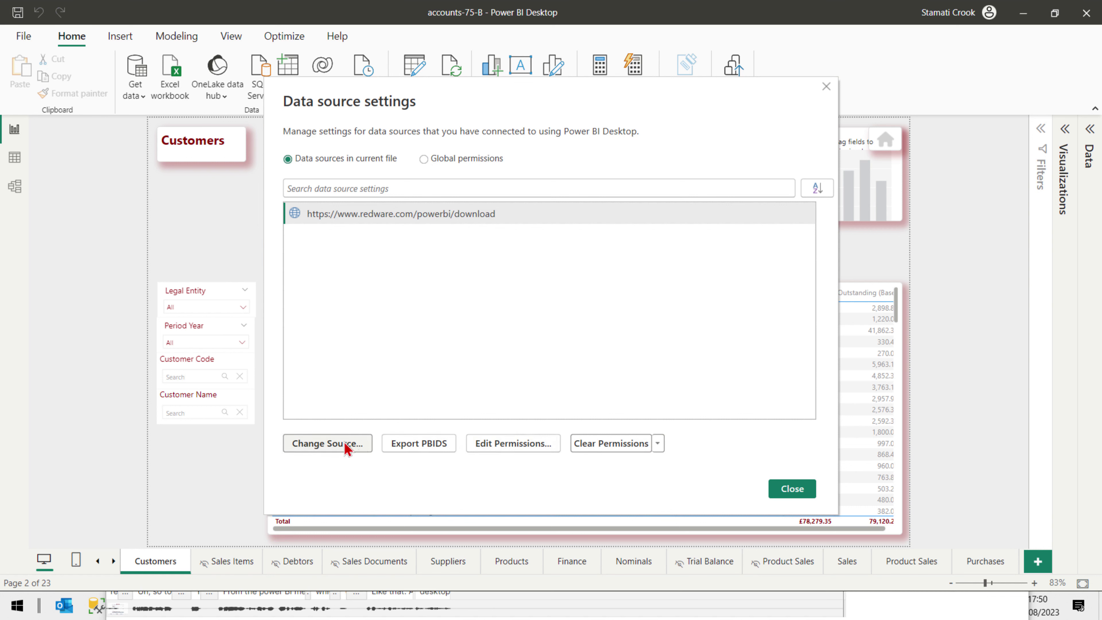
click(490, 444)
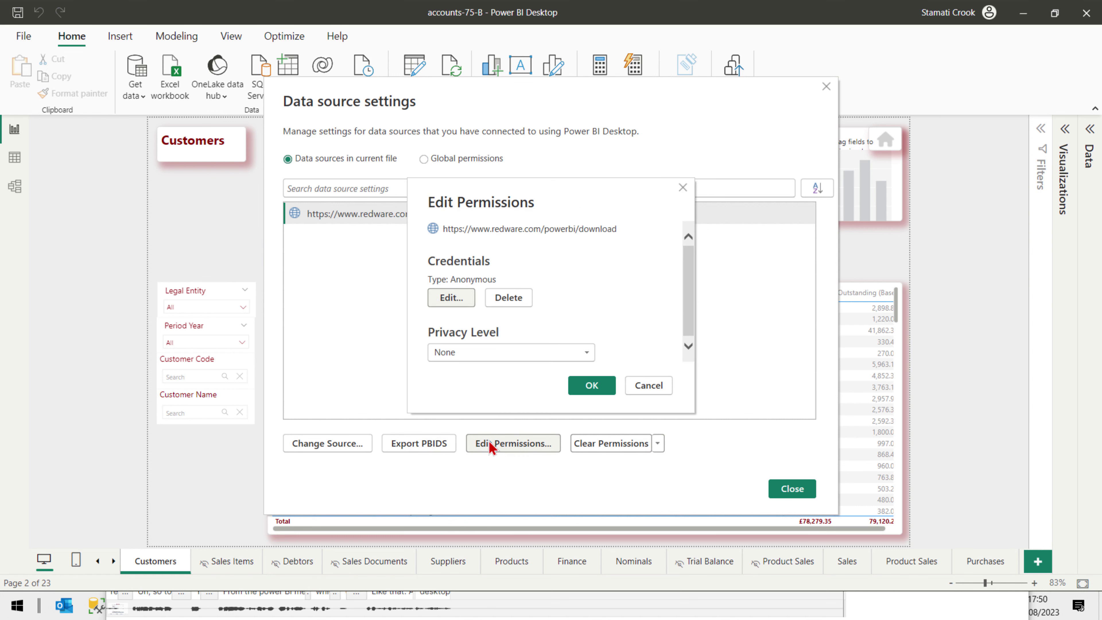
click(476, 352)
click(477, 384)
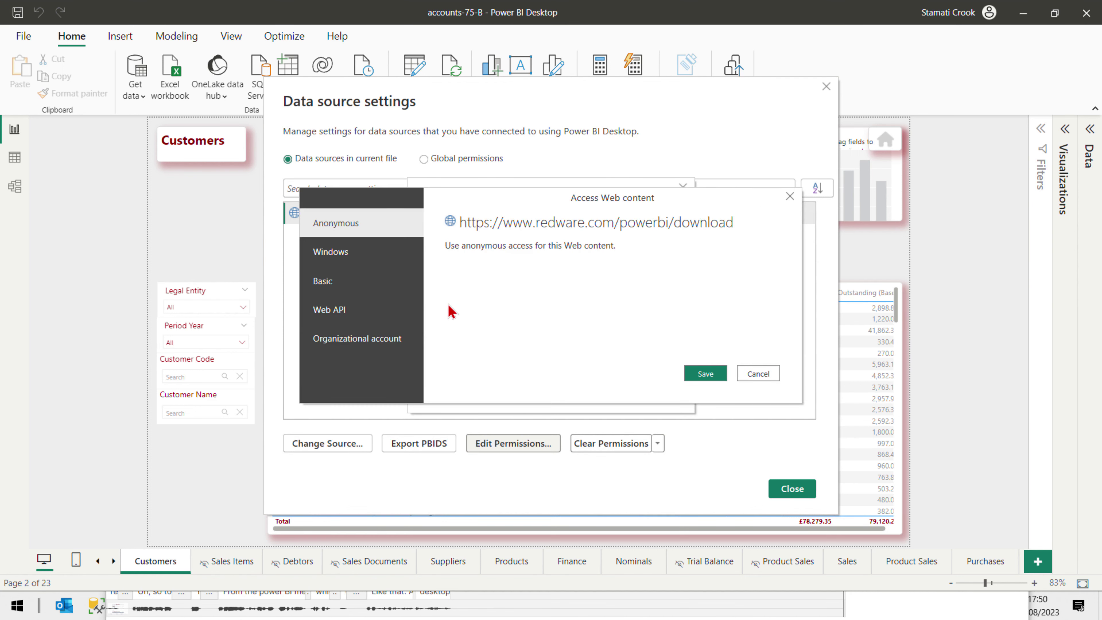
Save Basic credentials with the account user name and password for that source
click(355, 289)
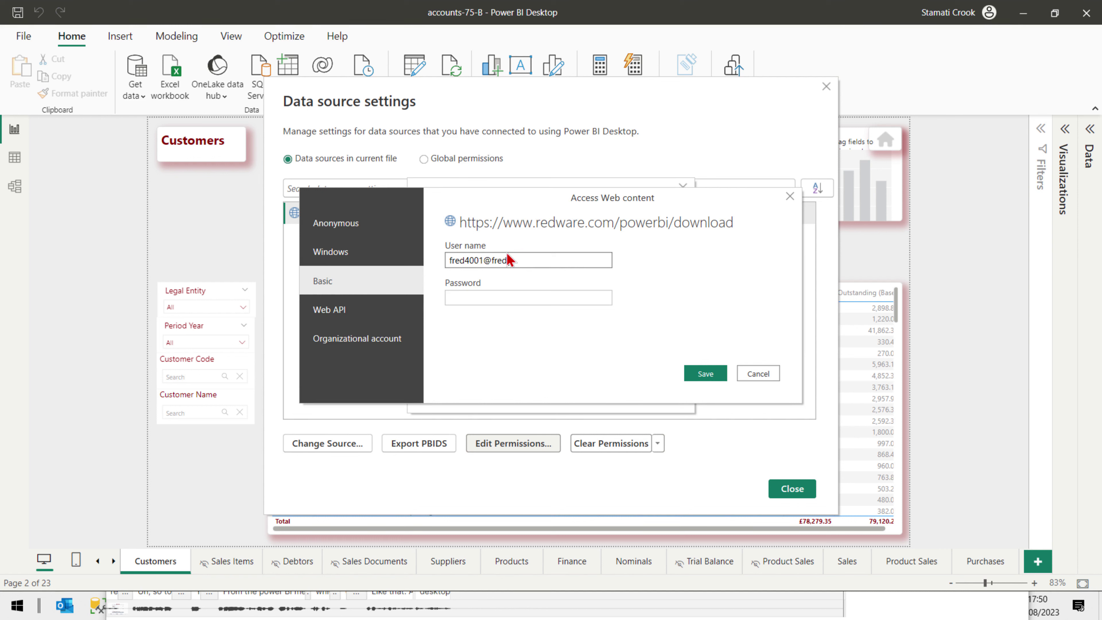
text(.com)
key(Tab)
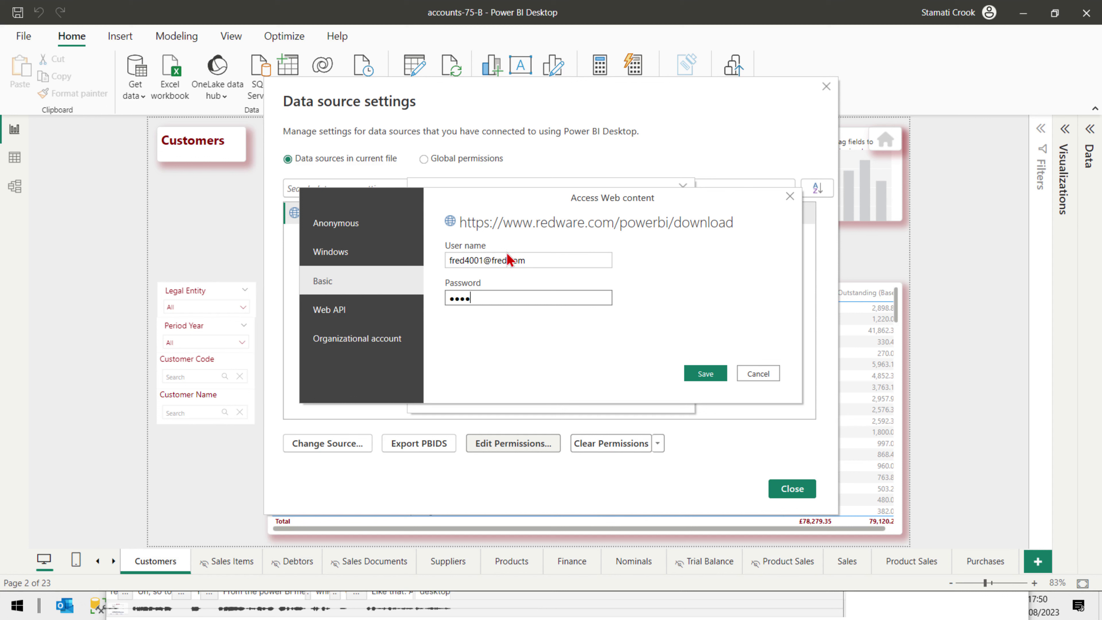
click(714, 374)
click(592, 385)
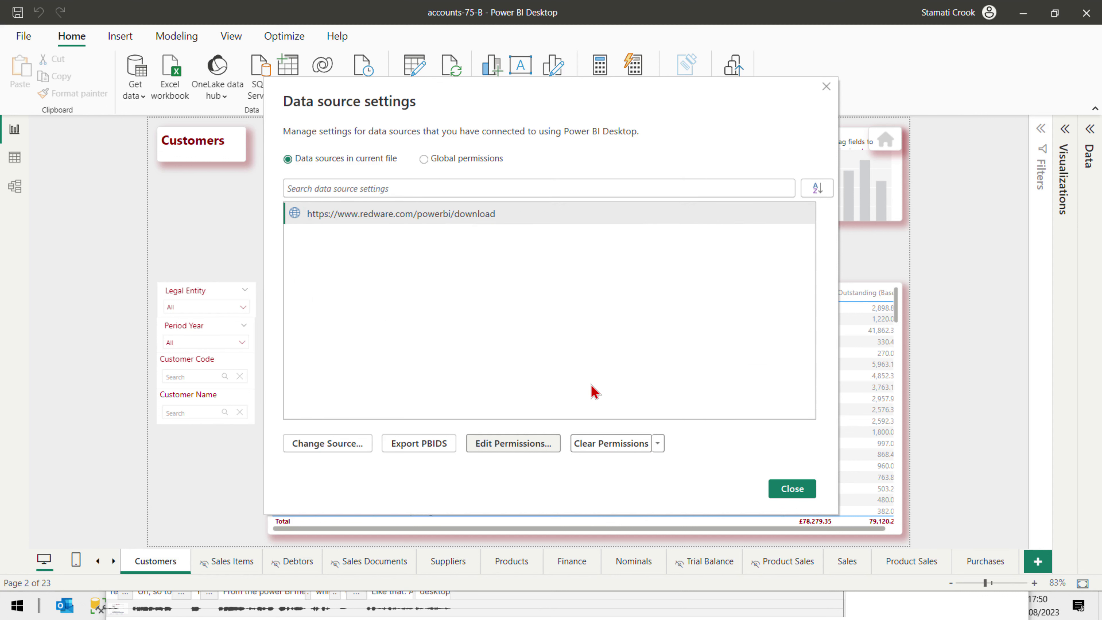
click(794, 495)
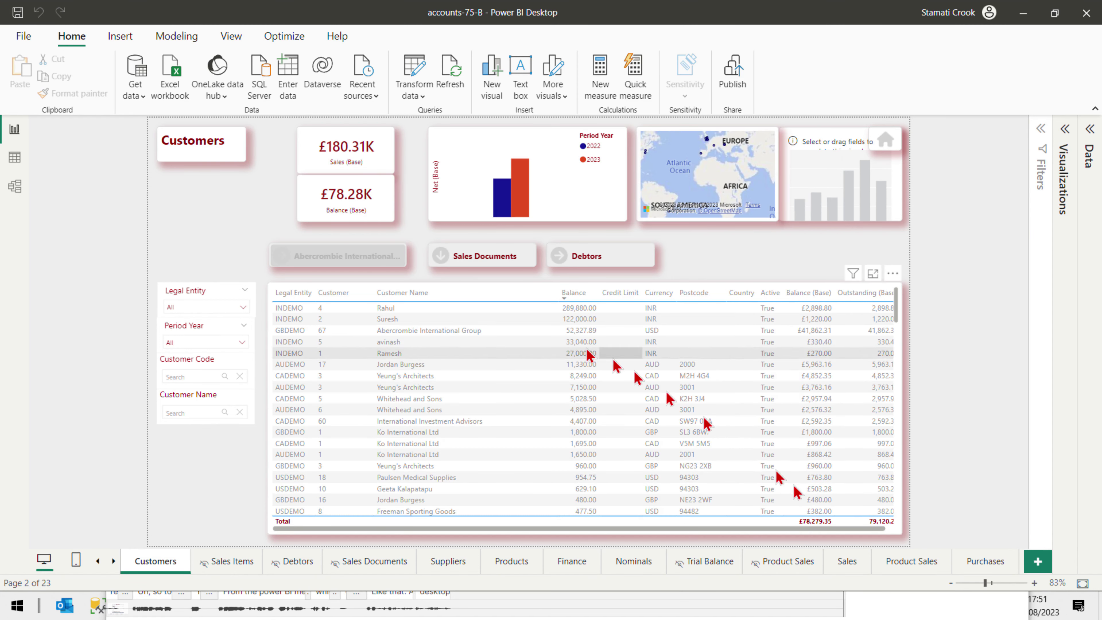
Replace QUICKBOOKS with the connector serial in the Serial parameter and apply the changes
click(414, 99)
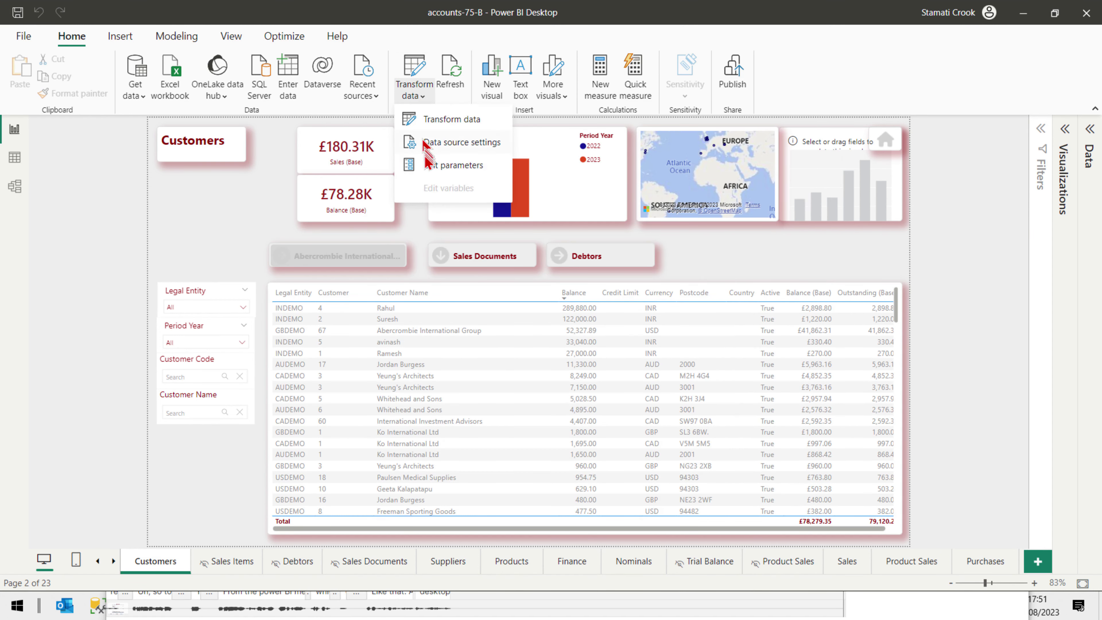
click(425, 170)
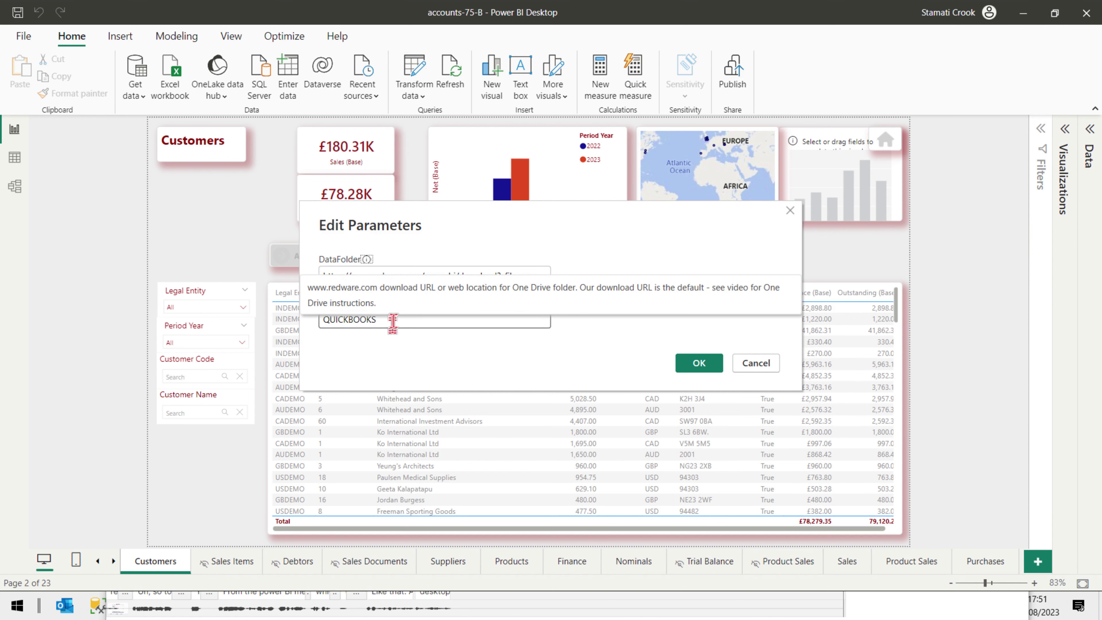
double_click(364, 319)
key(ctrl+v)
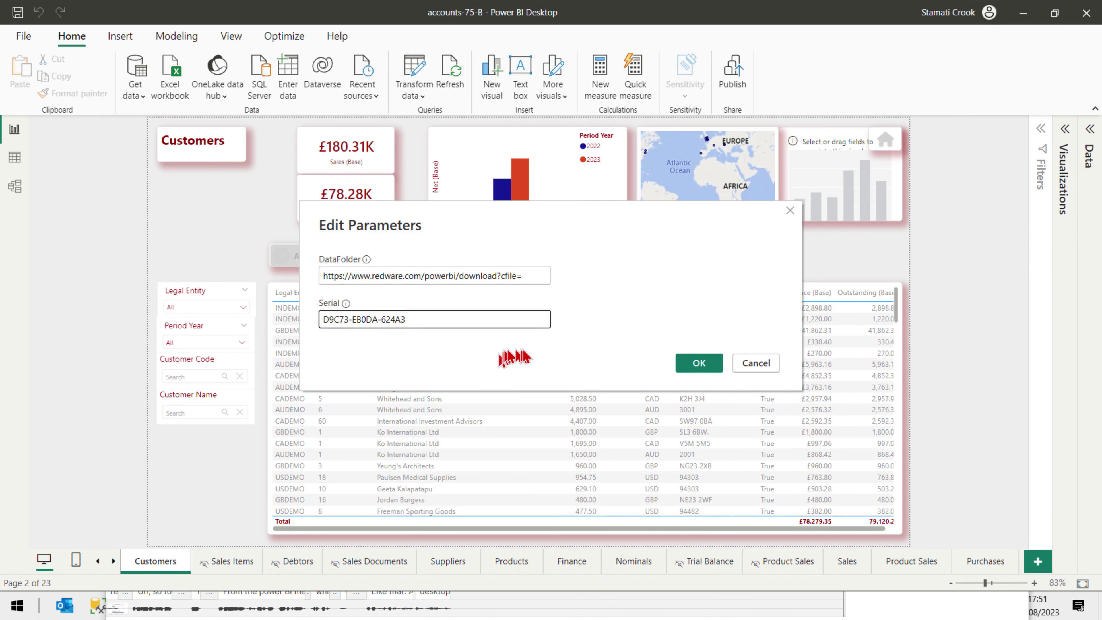
click(698, 365)
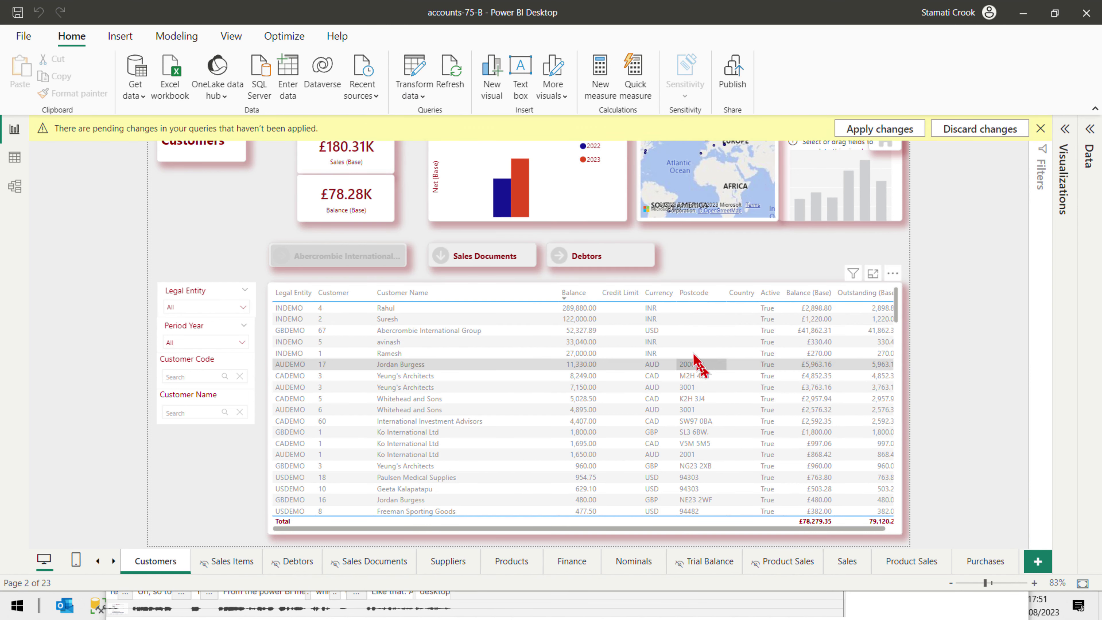
click(882, 132)
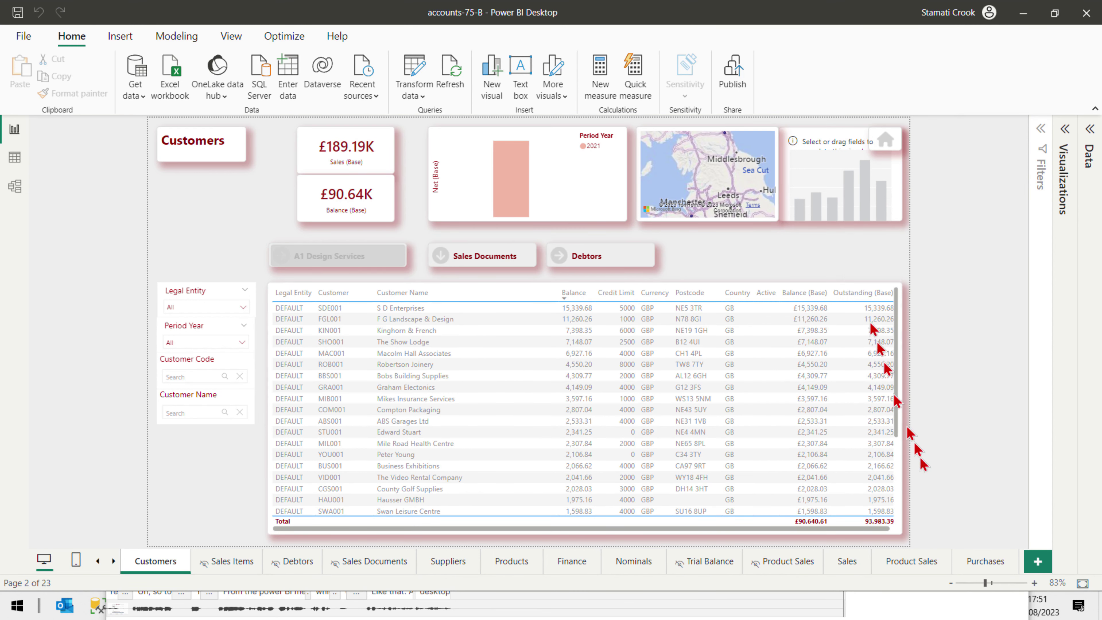
Inspect the nominals query in Power Query, then add a new report page and show the Data fields
click(414, 90)
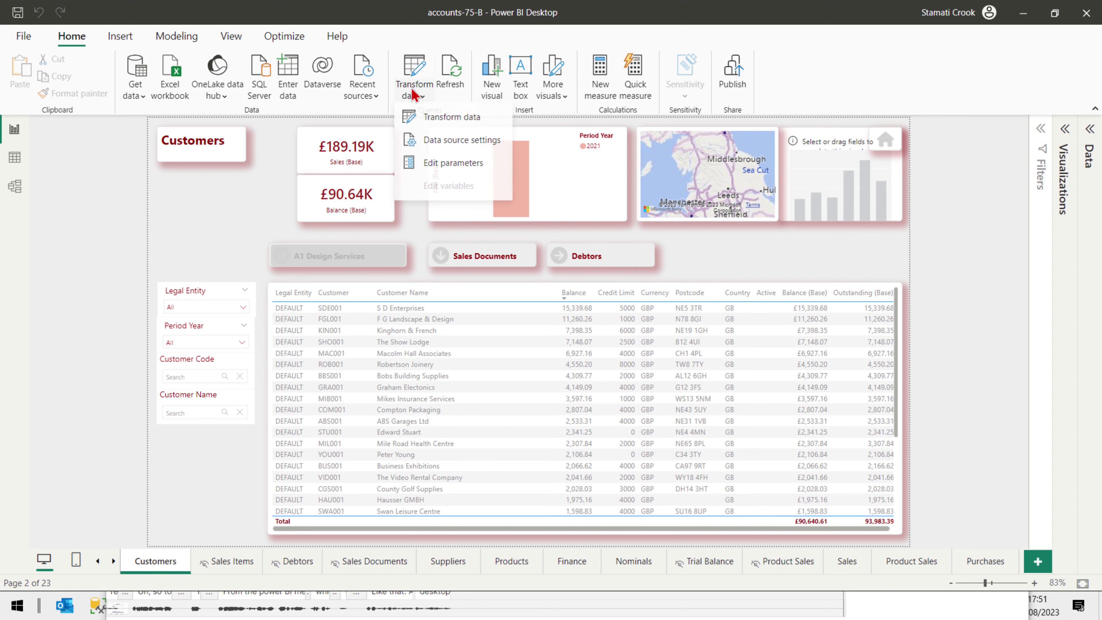
click(445, 122)
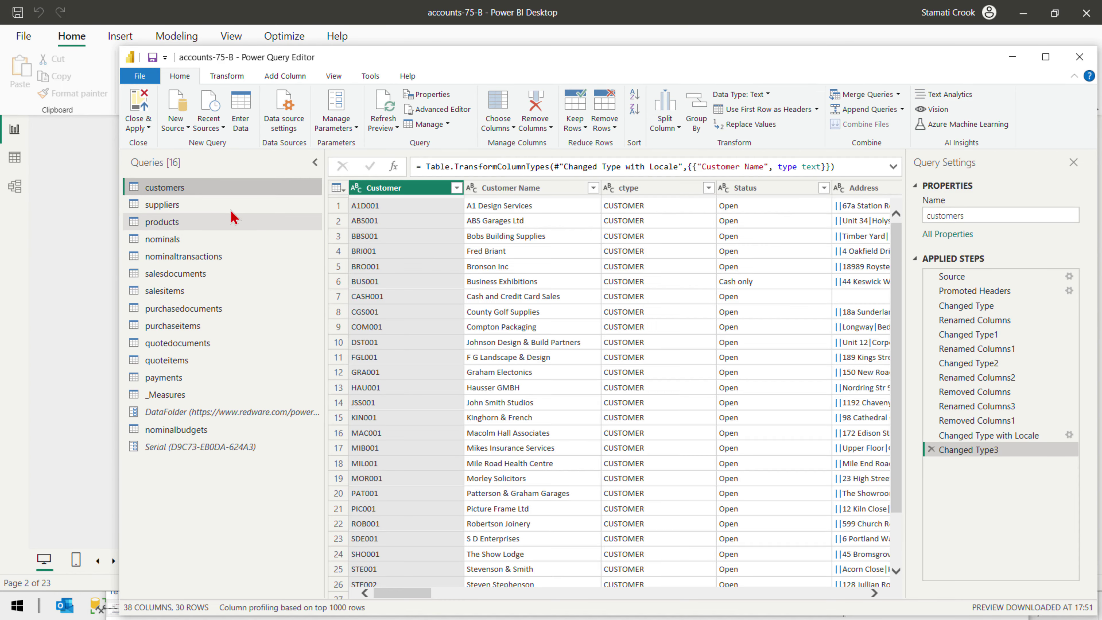
click(229, 239)
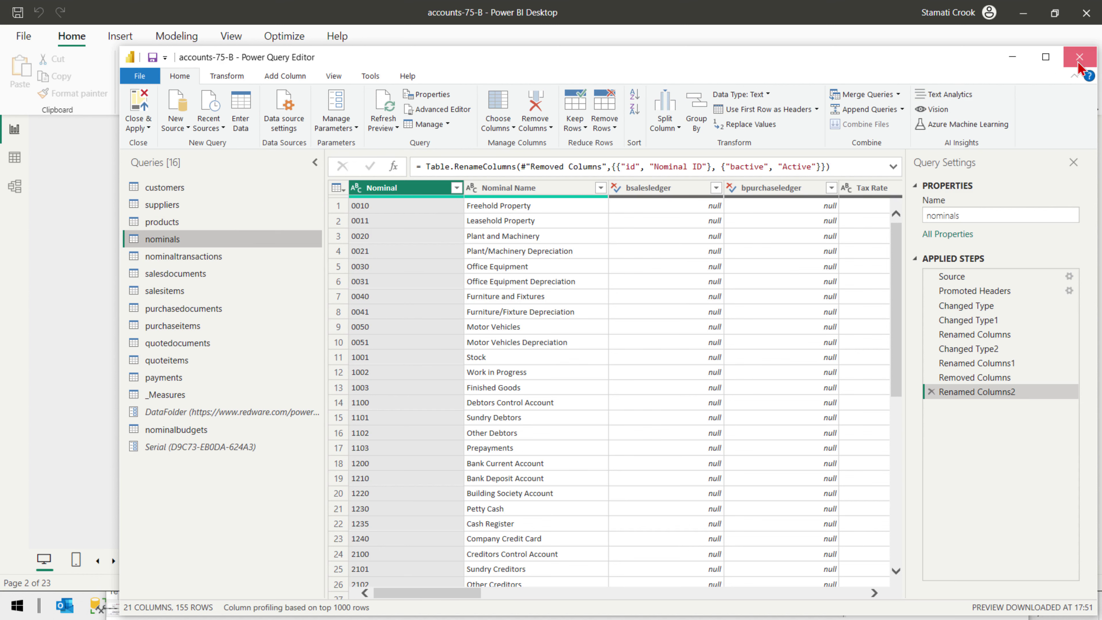
click(1079, 61)
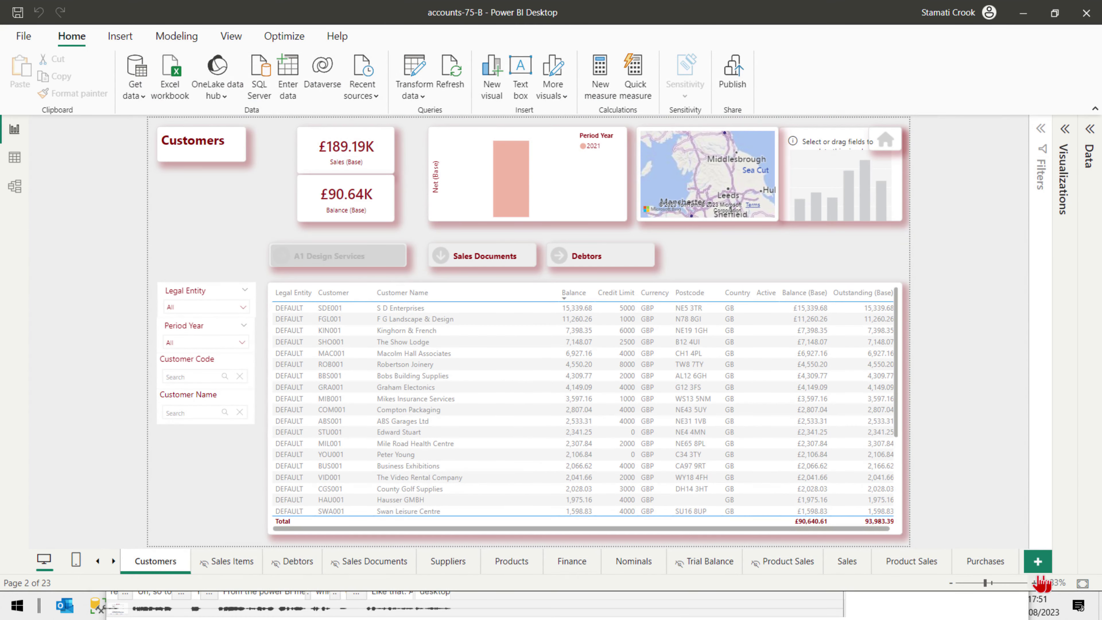
click(1037, 561)
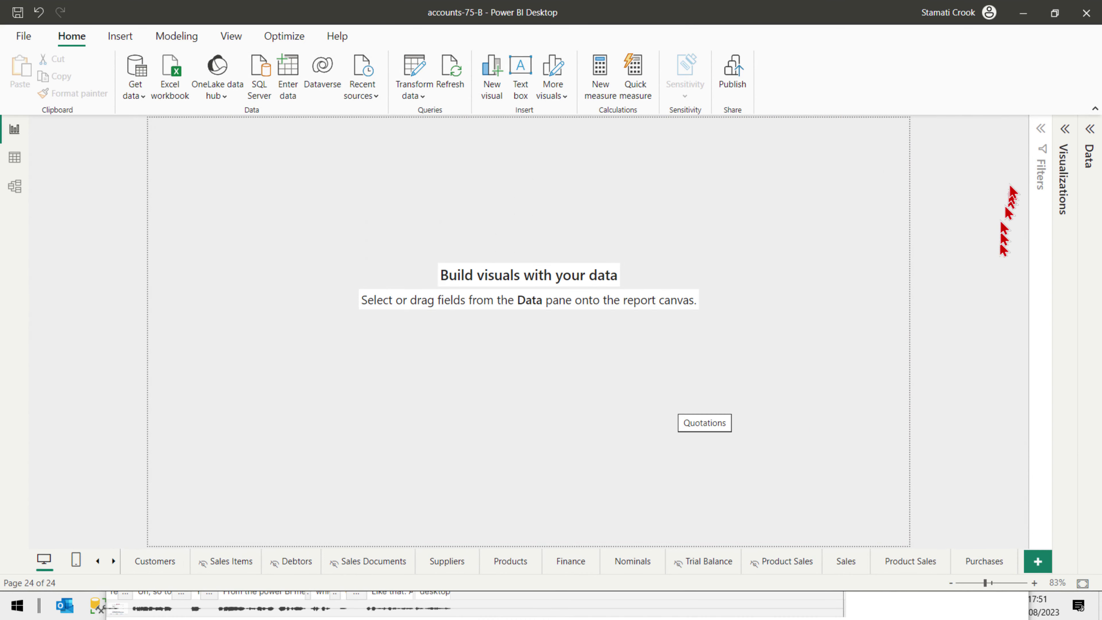
click(1091, 129)
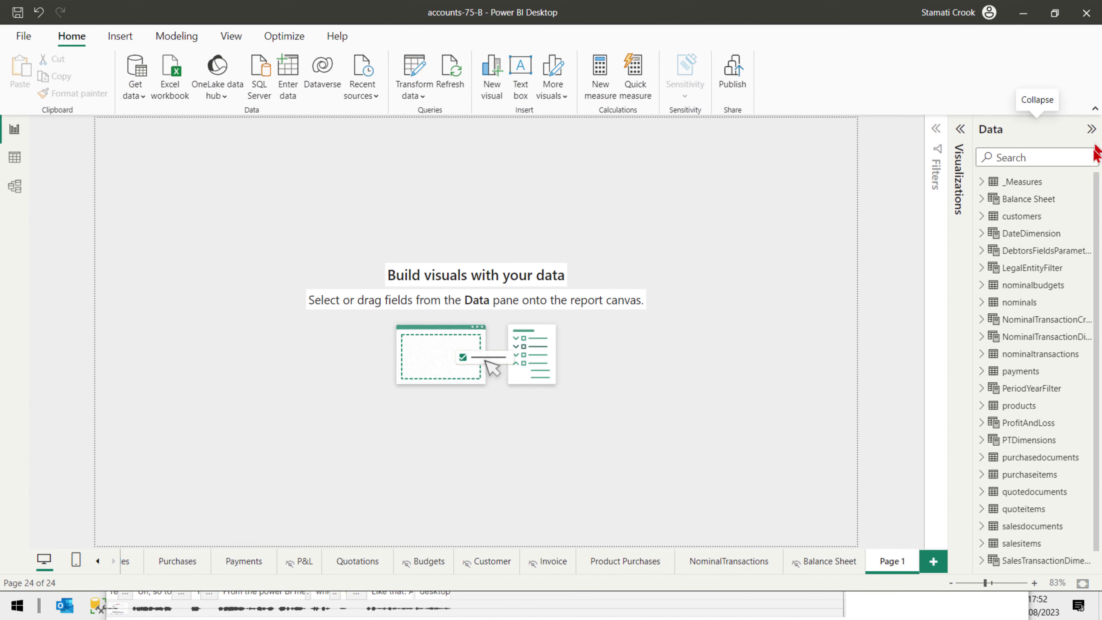